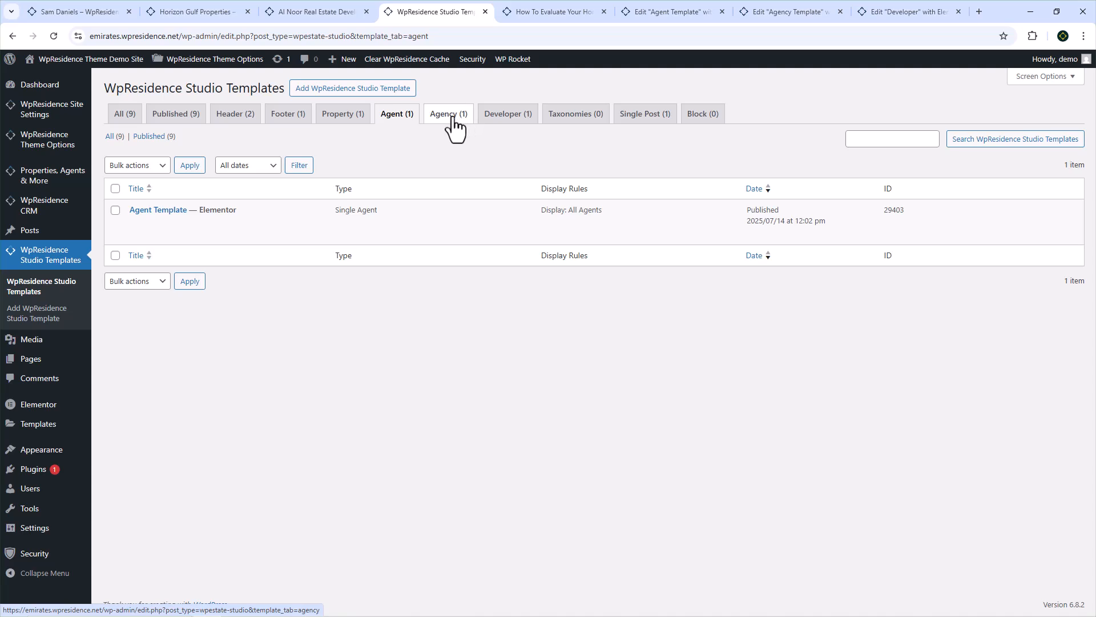
- Open the existing Developer studio template and review its type, full-width and display location settings
{"action": "left_click", "coordinate": [515, 128]}
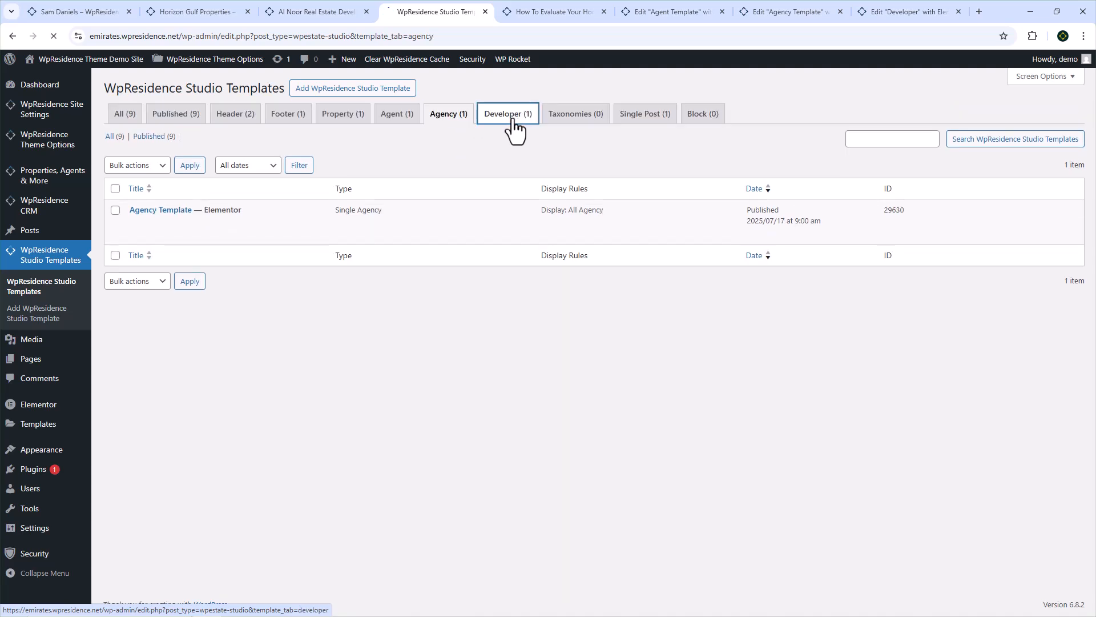
{"action": "left_click", "coordinate": [135, 223]}
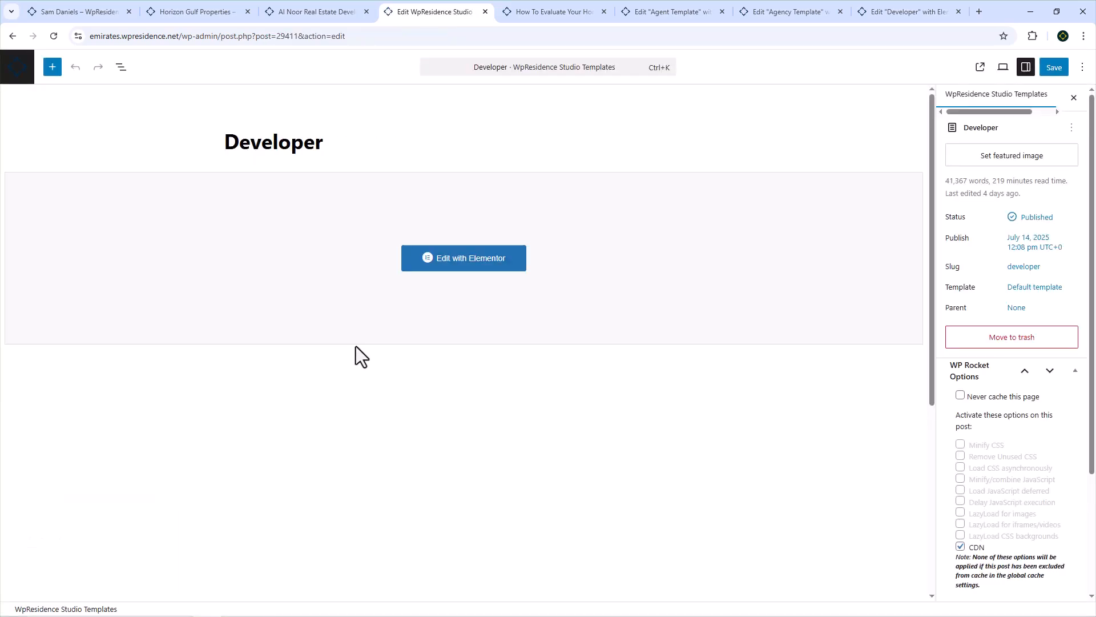
{"action": "scroll", "coordinate": [355, 348], "scroll_direction": "down", "scroll_amount": 4}
{"action": "left_click", "coordinate": [164, 491]}
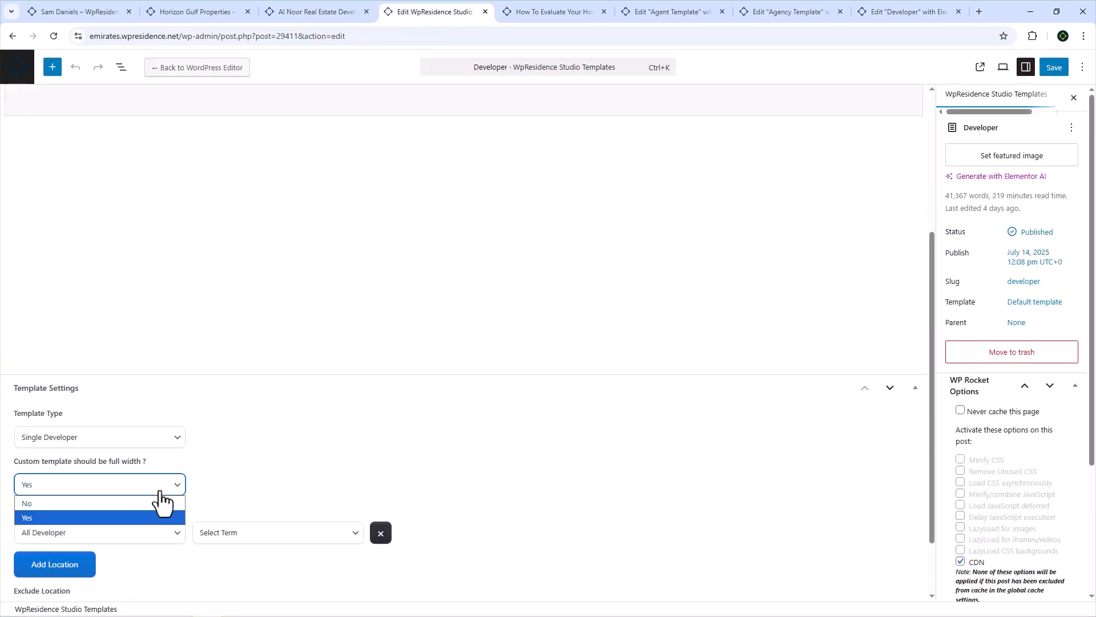
{"action": "left_click", "coordinate": [148, 441]}
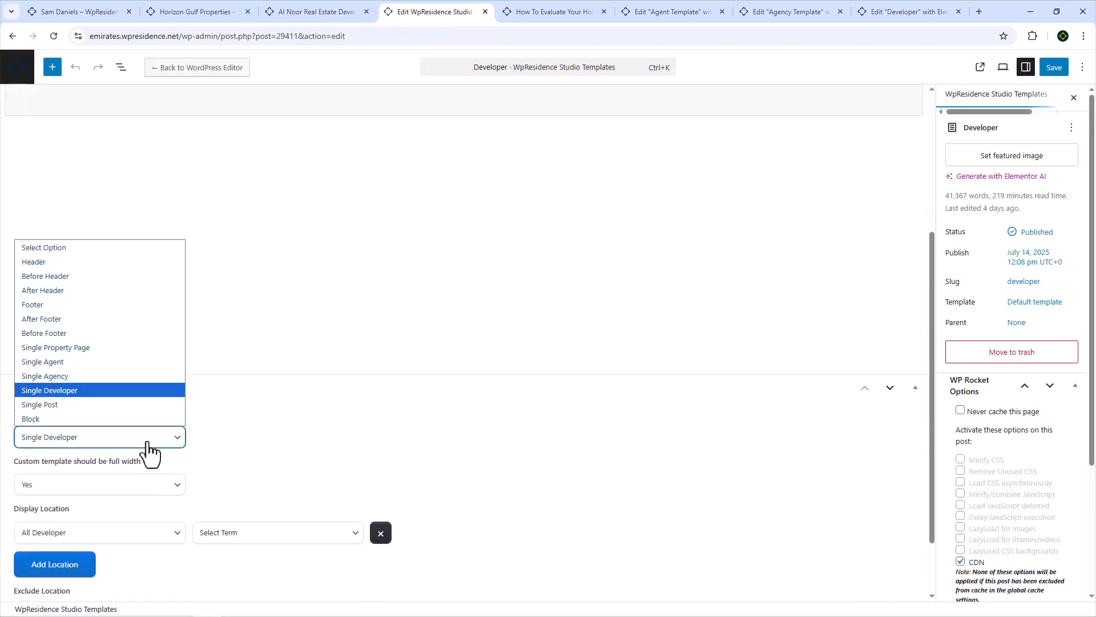
{"action": "left_click", "coordinate": [135, 389]}
{"action": "left_click", "coordinate": [97, 540]}
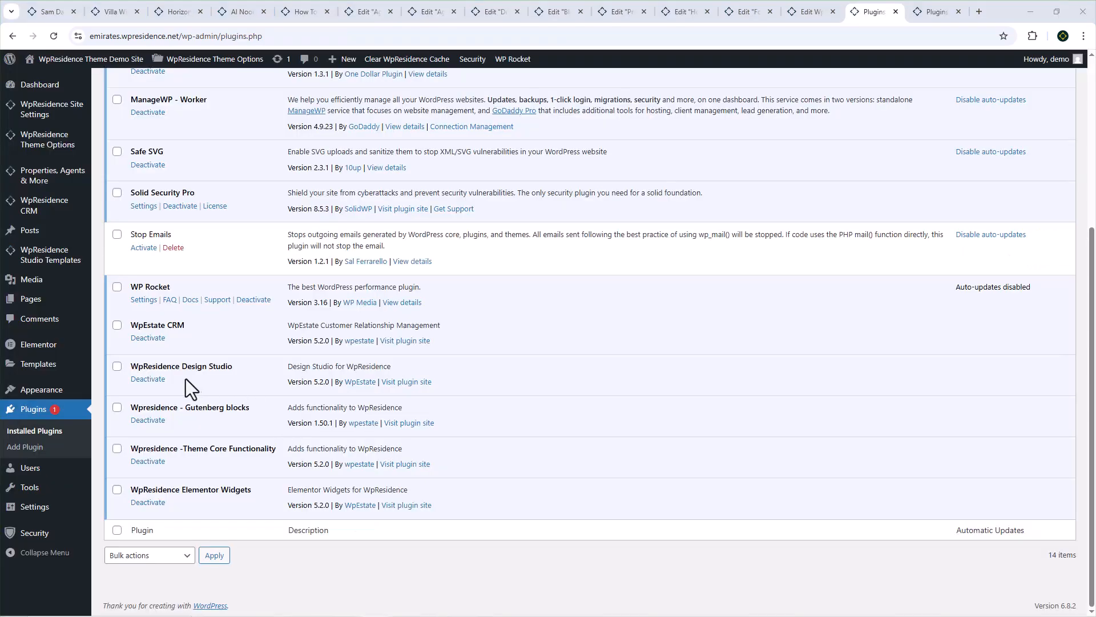
- Check the WpResidence Design Studio plugin and its version in the installed plugins and in the WpResidence site settings
{"action": "triple_click", "coordinate": [155, 374]}
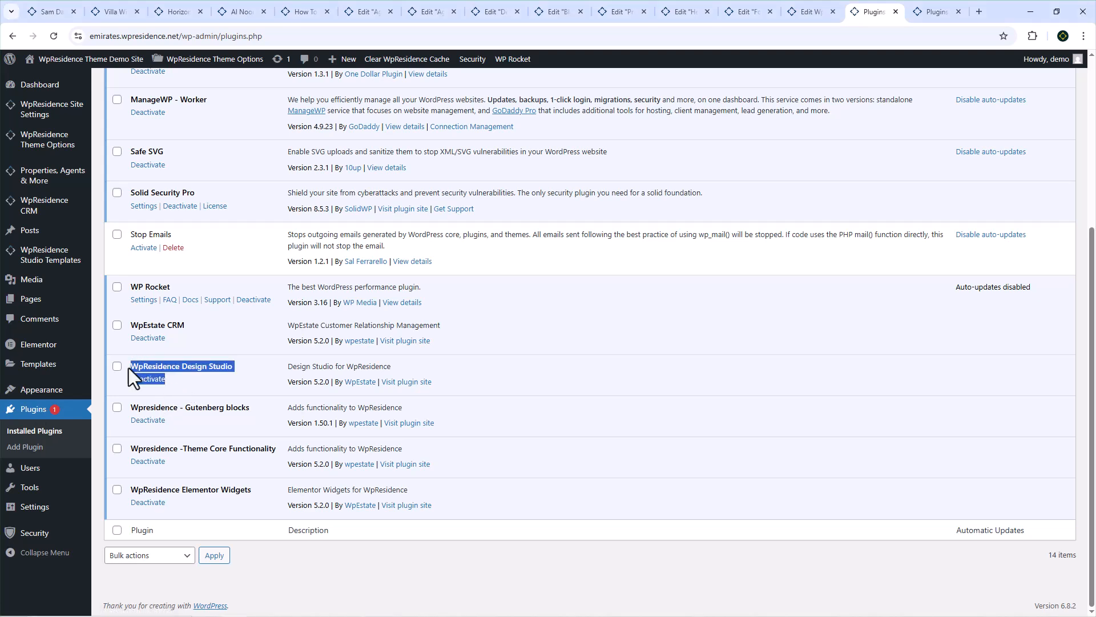
{"action": "left_click_drag", "start_coordinate": [283, 387], "coordinate": [328, 386]}
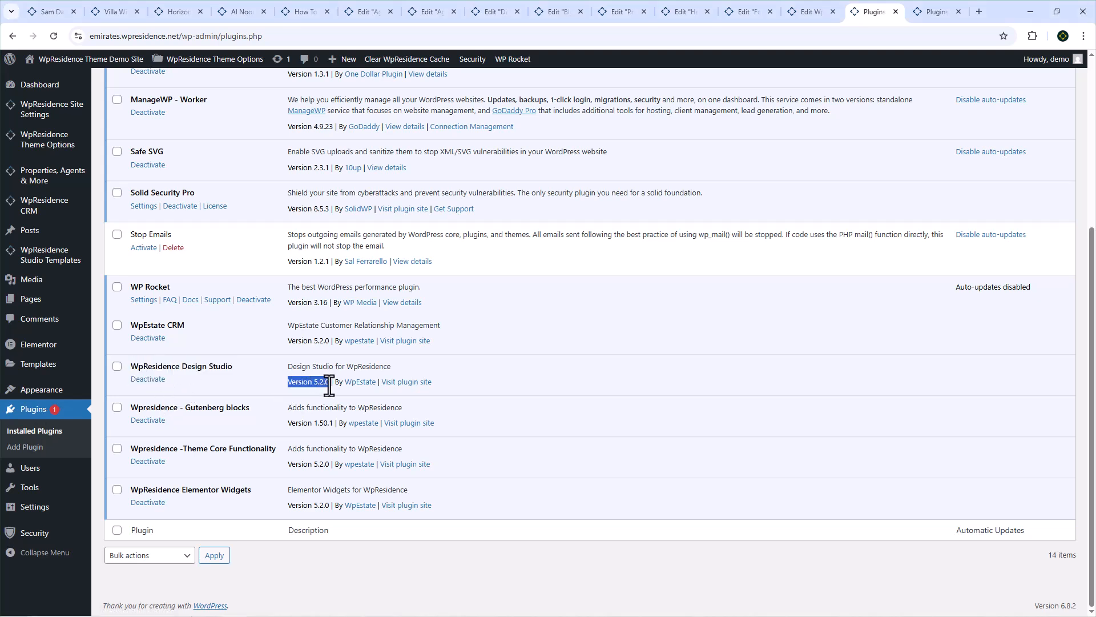
{"action": "left_click", "coordinate": [945, 16]}
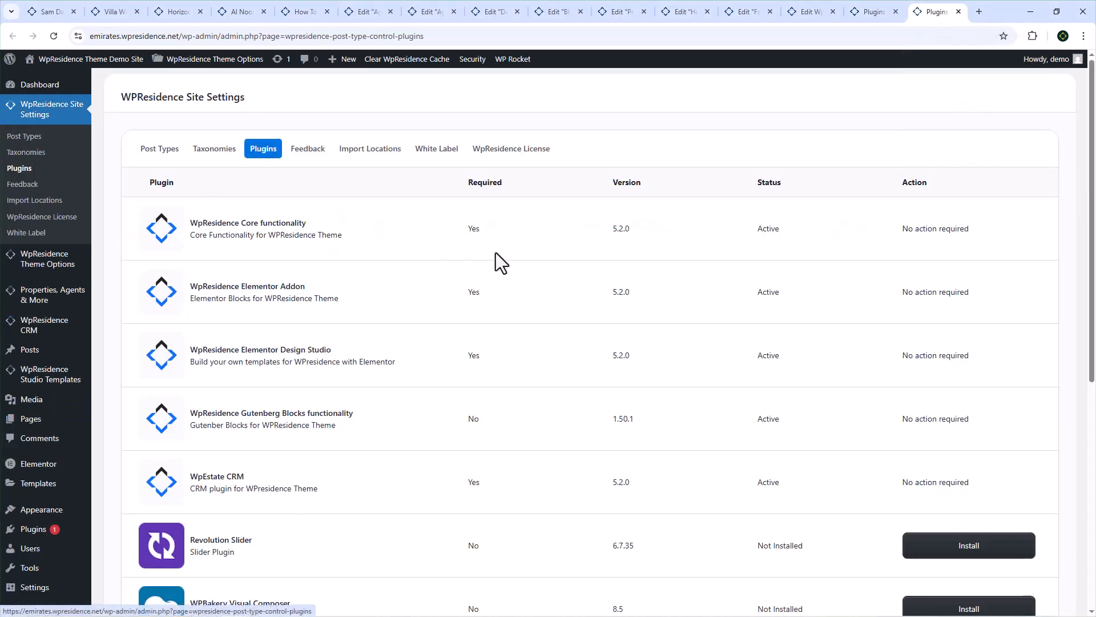
{"action": "left_click_drag", "start_coordinate": [421, 377], "coordinate": [189, 350]}
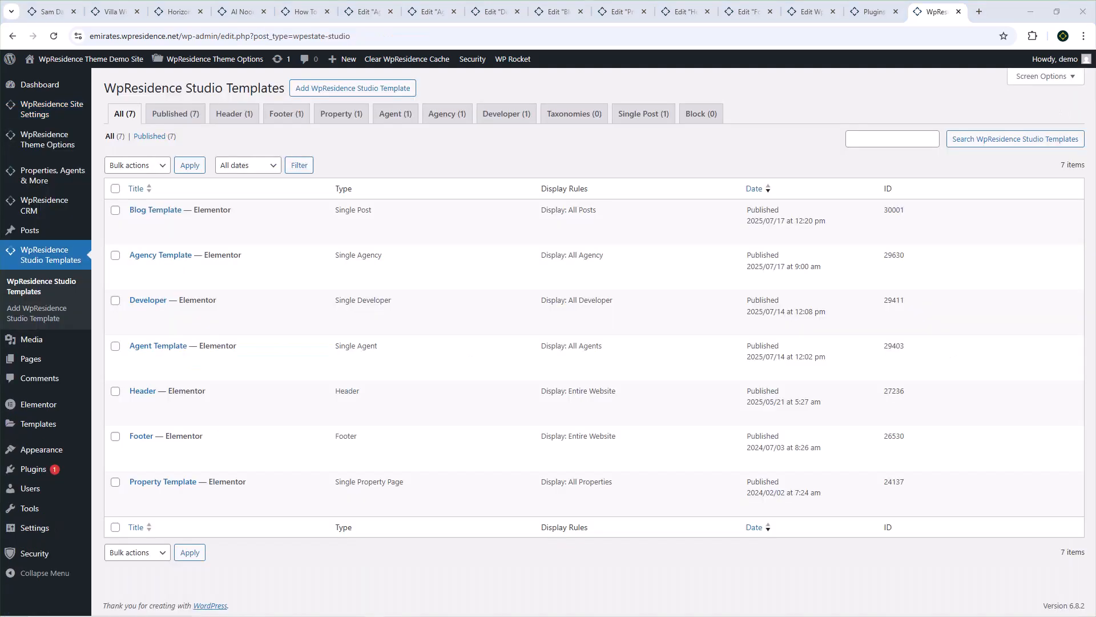
- Start a new WpResidence Studio template and look at the available template types
{"action": "left_click", "coordinate": [342, 91]}
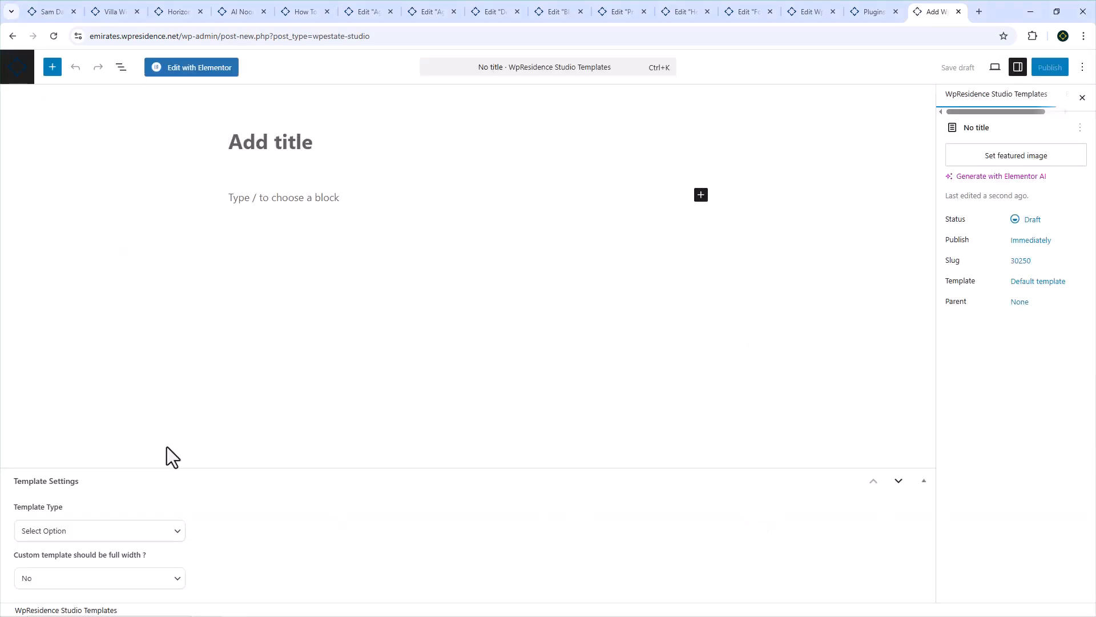
{"action": "left_click", "coordinate": [126, 536]}
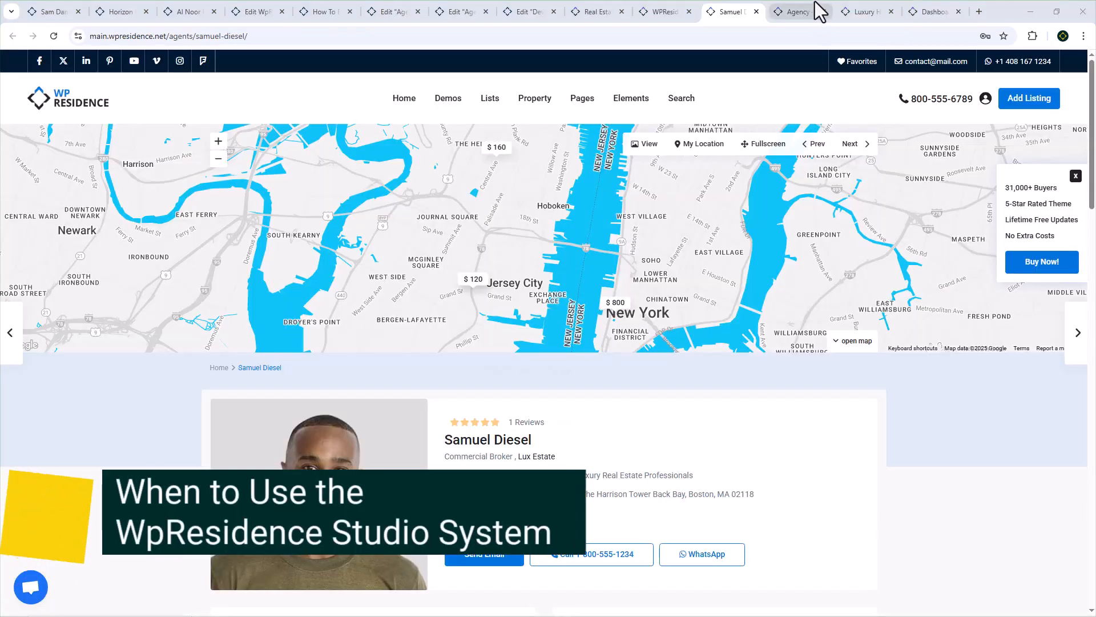
- Examine the layouts of the default agent, agency and developer profile pages on the main demo site
{"action": "scroll", "coordinate": [605, 430], "scroll_direction": "down", "scroll_amount": 10}
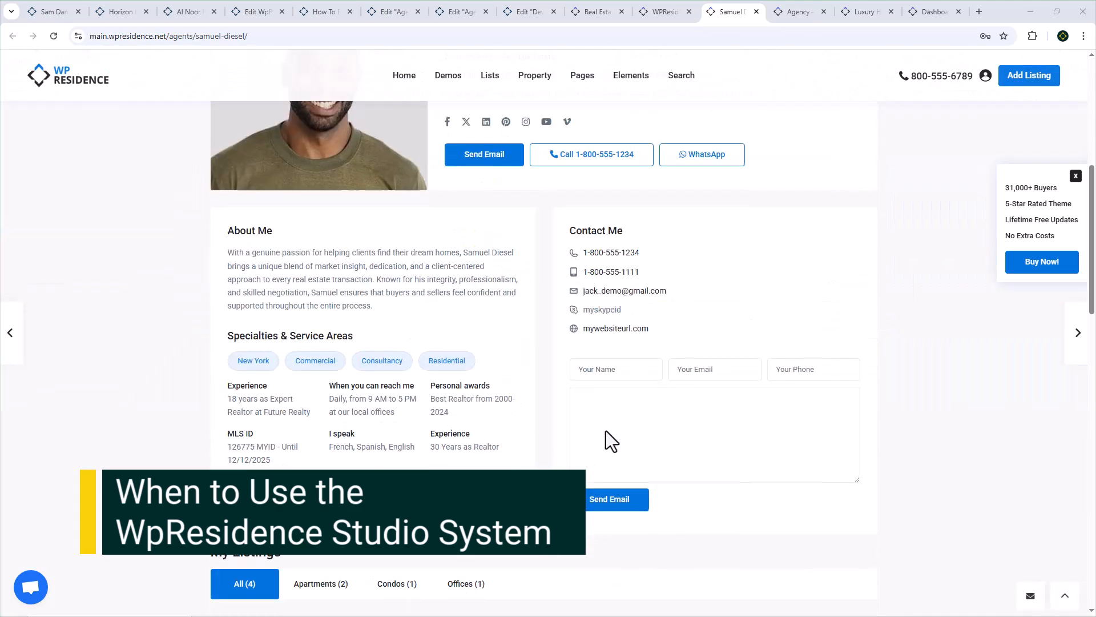
{"action": "left_click", "coordinate": [798, 11]}
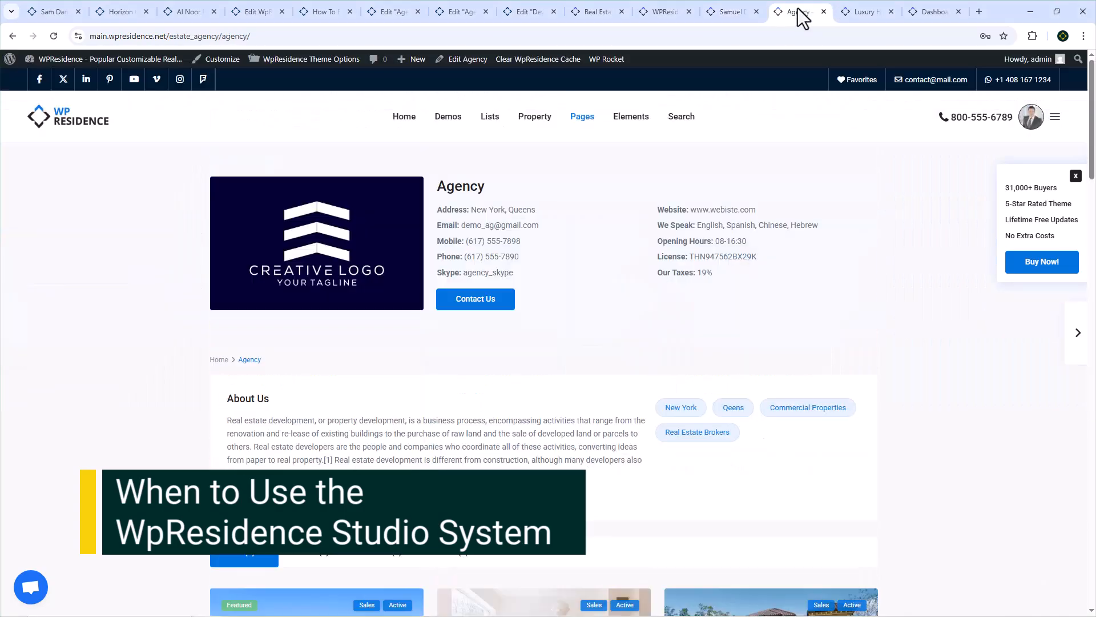
{"action": "scroll", "coordinate": [763, 302], "scroll_direction": "down", "scroll_amount": 3}
{"action": "scroll", "coordinate": [759, 305], "scroll_direction": "down", "scroll_amount": 15}
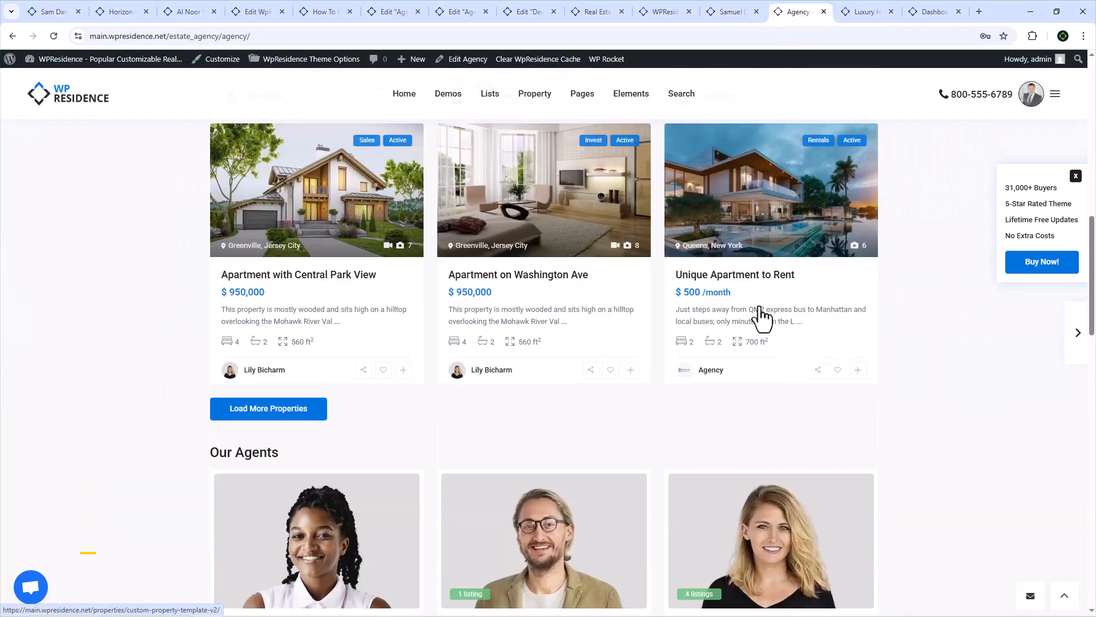
{"action": "scroll", "coordinate": [763, 318], "scroll_direction": "down", "scroll_amount": 14}
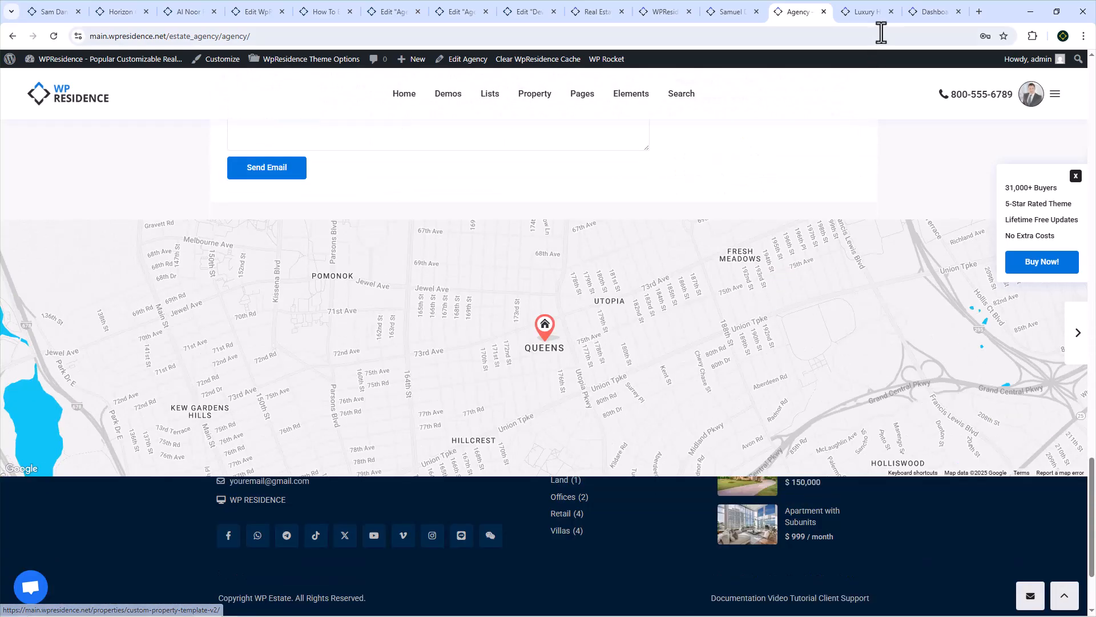
{"action": "left_click", "coordinate": [867, 12]}
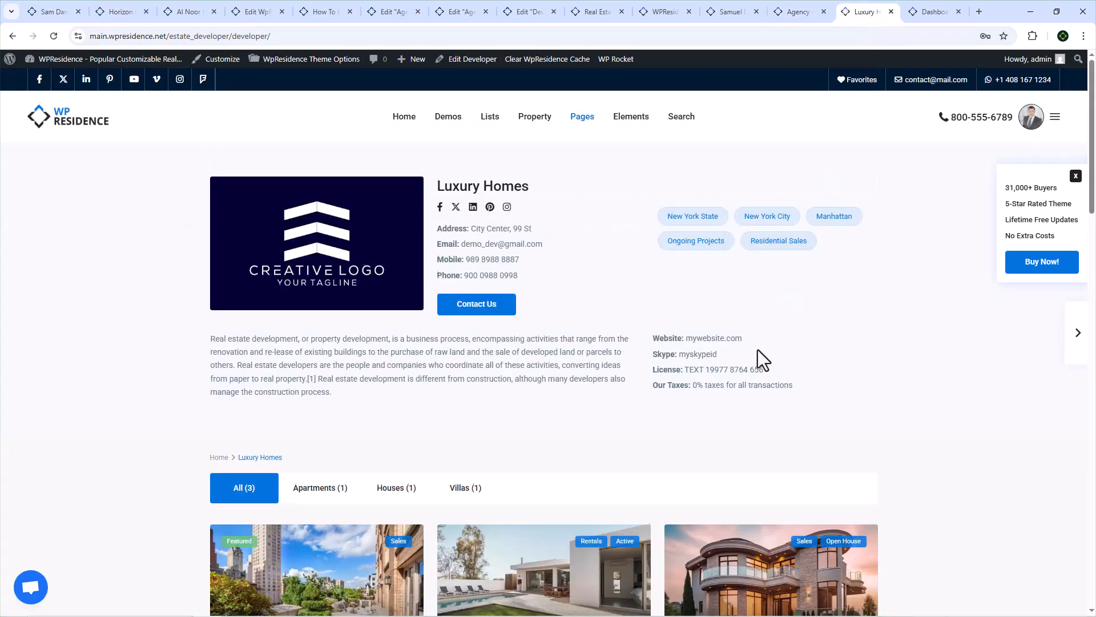
{"action": "scroll", "coordinate": [757, 351], "scroll_direction": "down", "scroll_amount": 18}
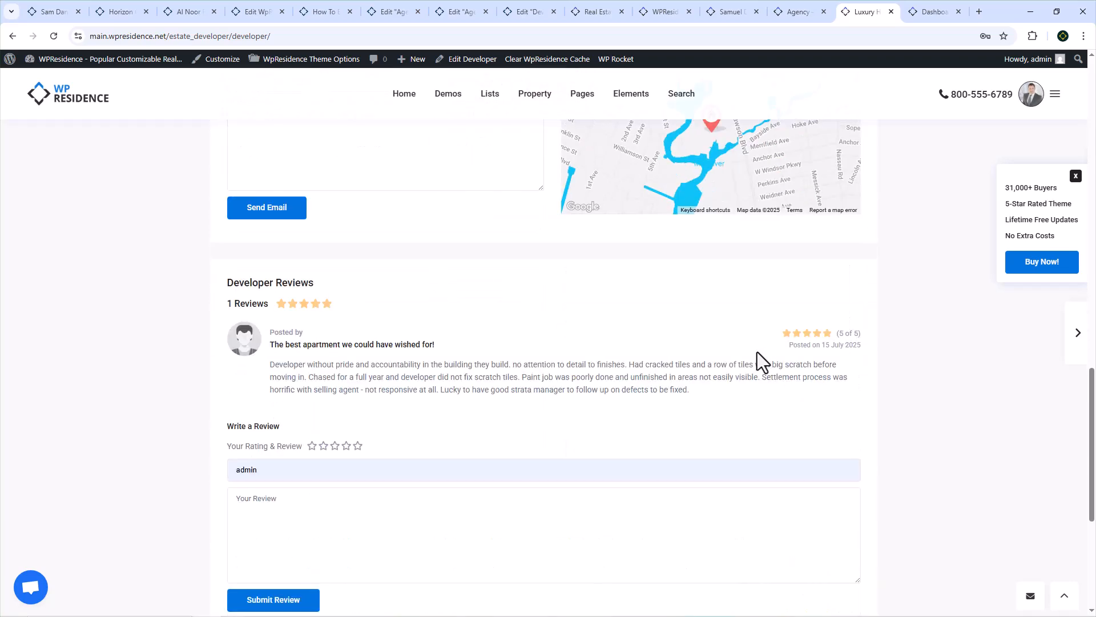
{"action": "scroll", "coordinate": [757, 352], "scroll_direction": "down", "scroll_amount": 5}
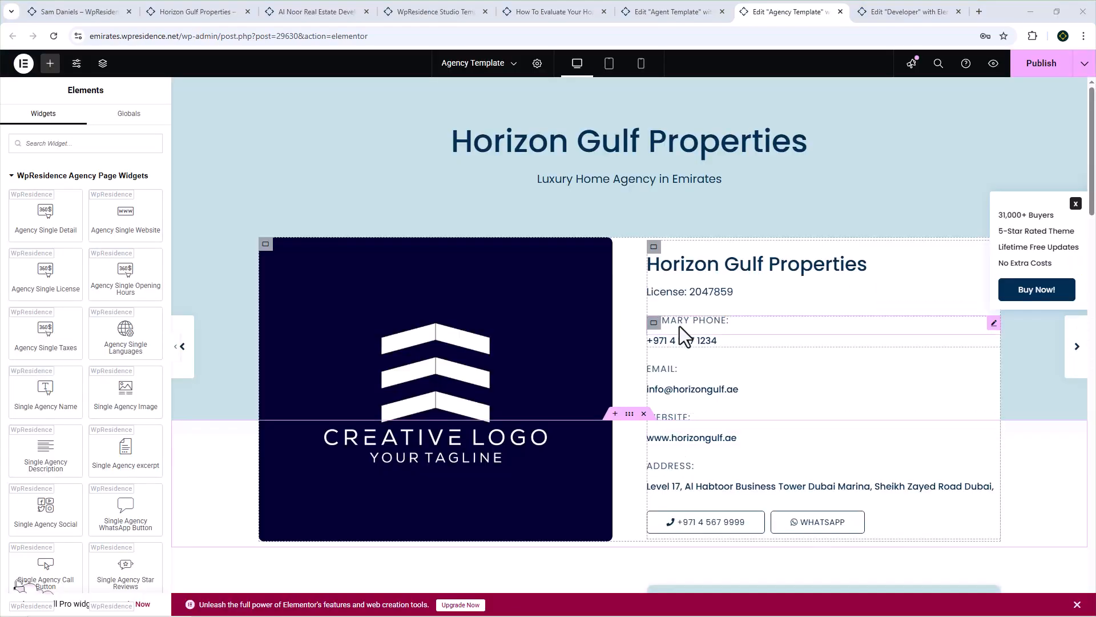
- Review the full Agency Template layout in Elementor, from the agency header to the reviews and the closing banners
{"action": "scroll", "coordinate": [680, 326], "scroll_direction": "down", "scroll_amount": 5}
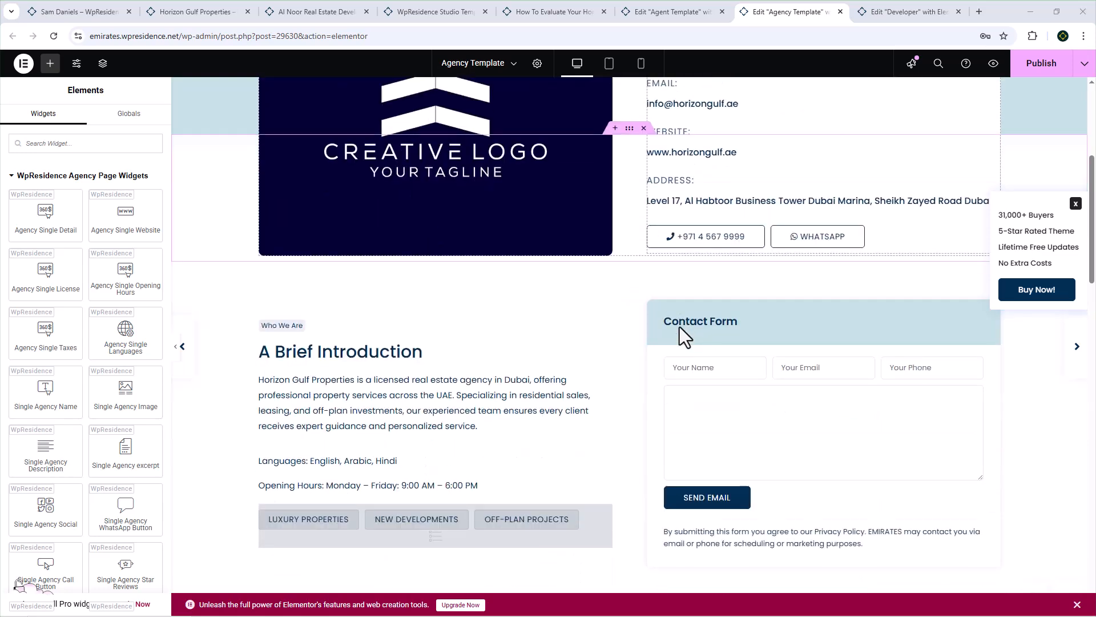
{"action": "scroll", "coordinate": [680, 326], "scroll_direction": "down", "scroll_amount": 3}
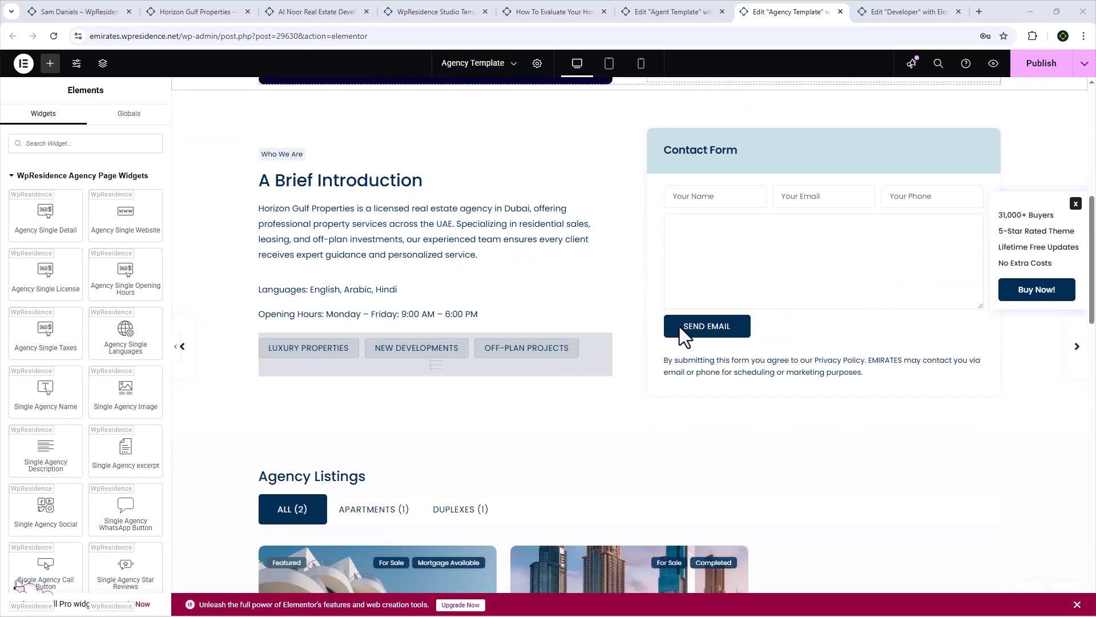
{"action": "scroll", "coordinate": [679, 327], "scroll_direction": "down", "scroll_amount": 4}
{"action": "scroll", "coordinate": [680, 326], "scroll_direction": "down", "scroll_amount": 3}
{"action": "scroll", "coordinate": [680, 327], "scroll_direction": "down", "scroll_amount": 8}
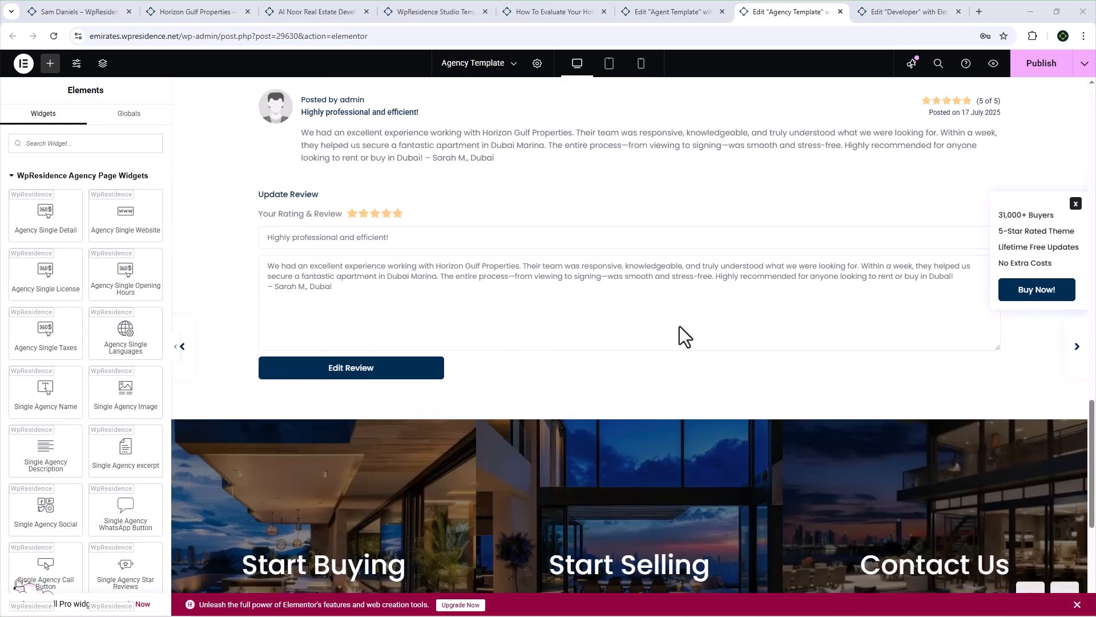
{"action": "scroll", "coordinate": [685, 336], "scroll_direction": "down", "scroll_amount": 4}
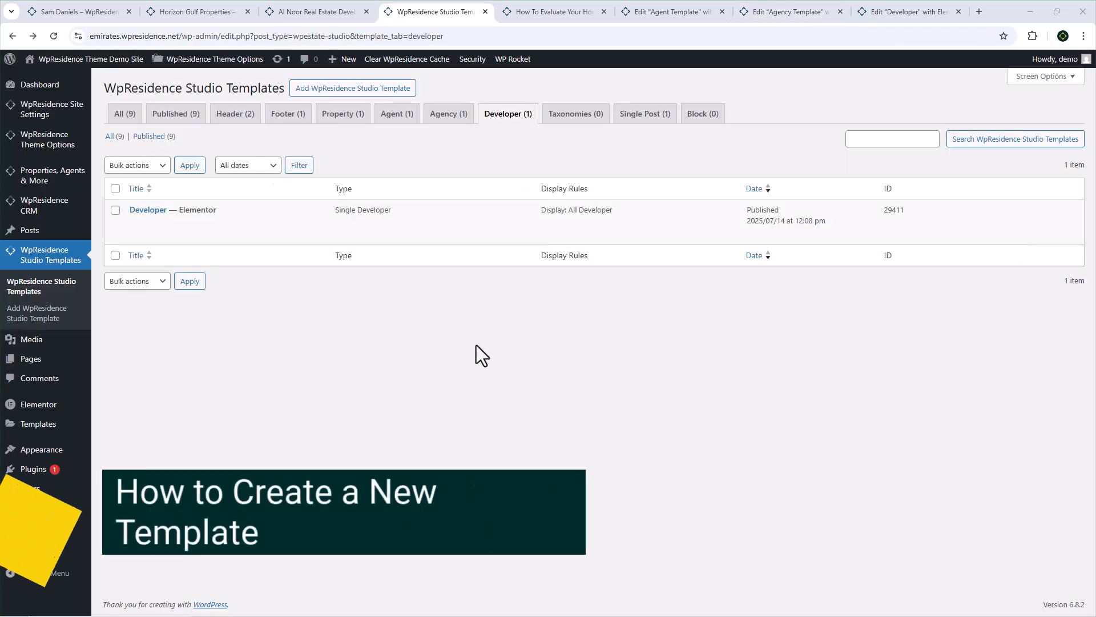
- Add a new WpResidence Studio template titled "Developer Template"
{"action": "left_click", "coordinate": [341, 90]}
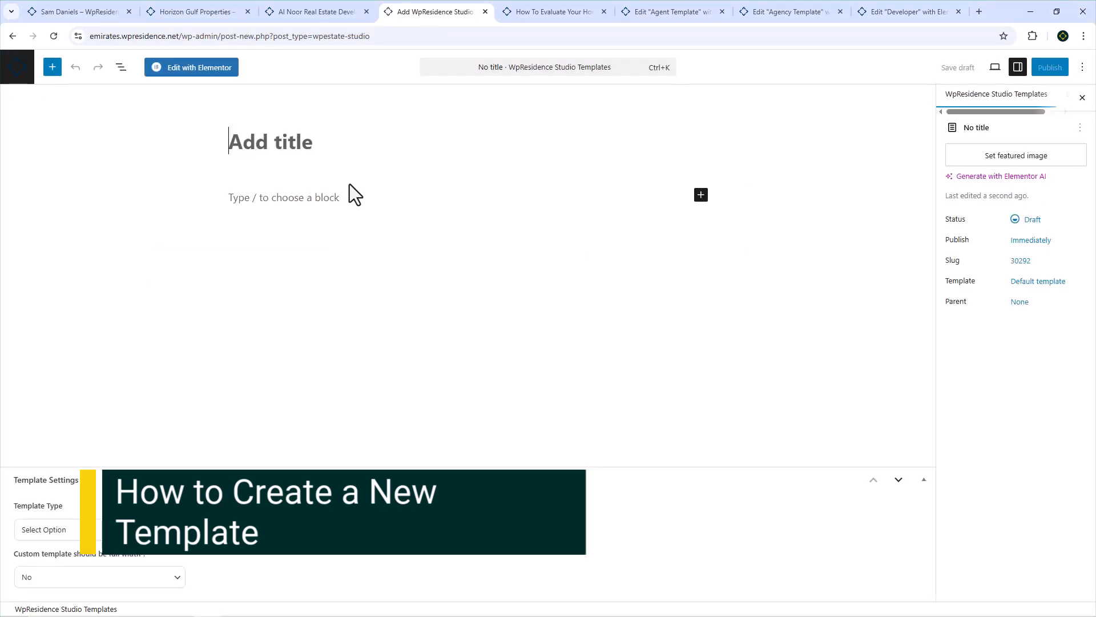
{"action": "left_click", "coordinate": [334, 141]}
{"action": "type", "text": "Develop"}
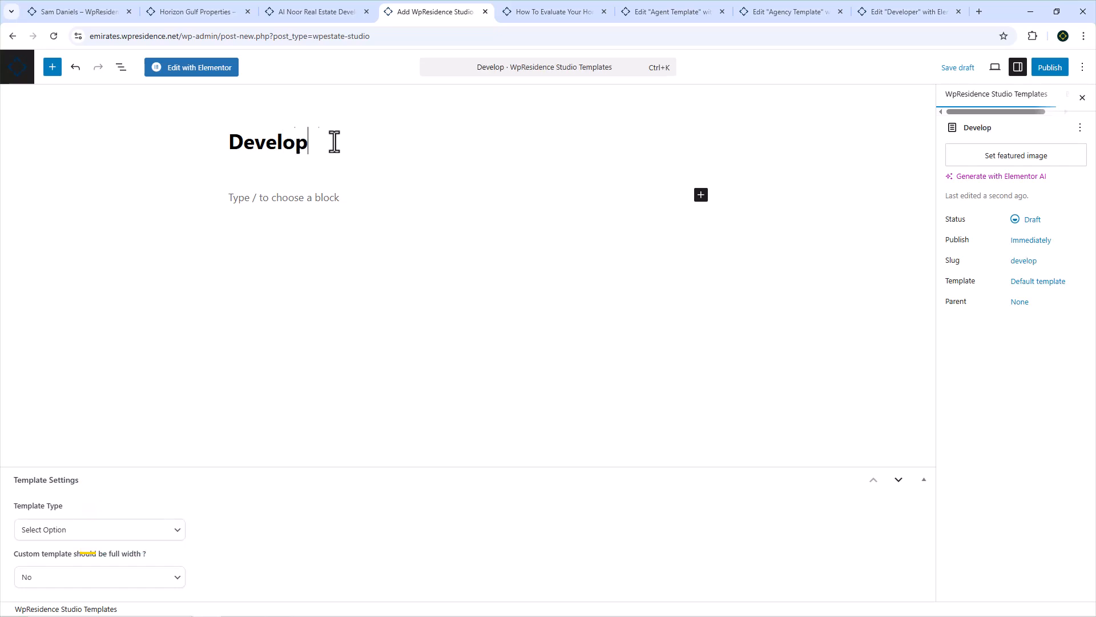
{"action": "type", "text": "er Template"}
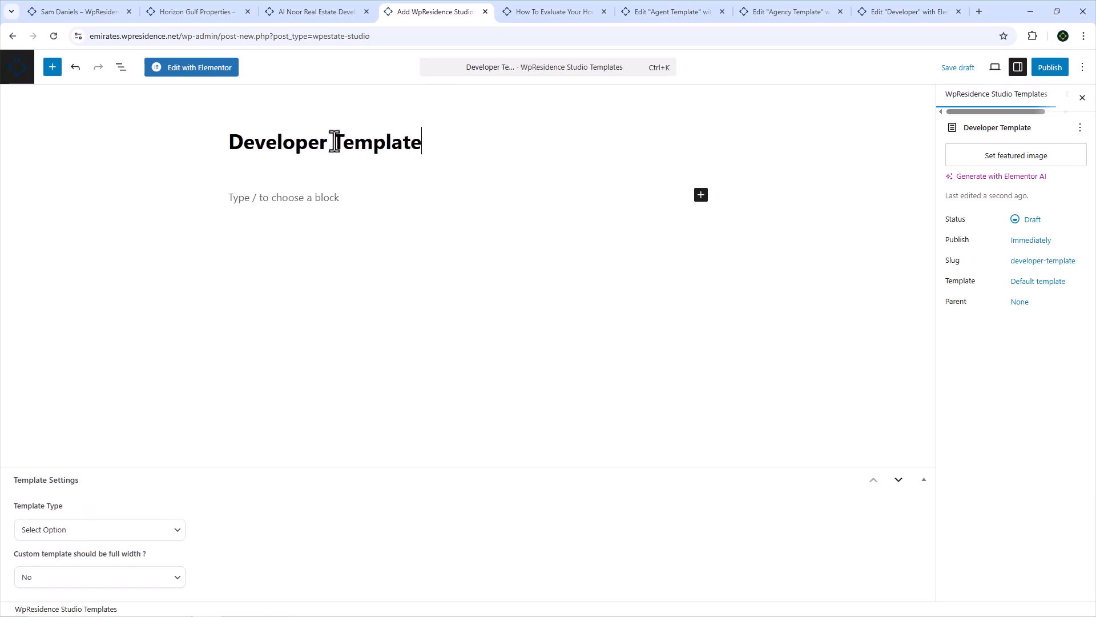
- Set the template type to Single Developer, enable full width for it, and publish the template
{"action": "left_click", "coordinate": [142, 531]}
{"action": "left_click", "coordinate": [72, 454]}
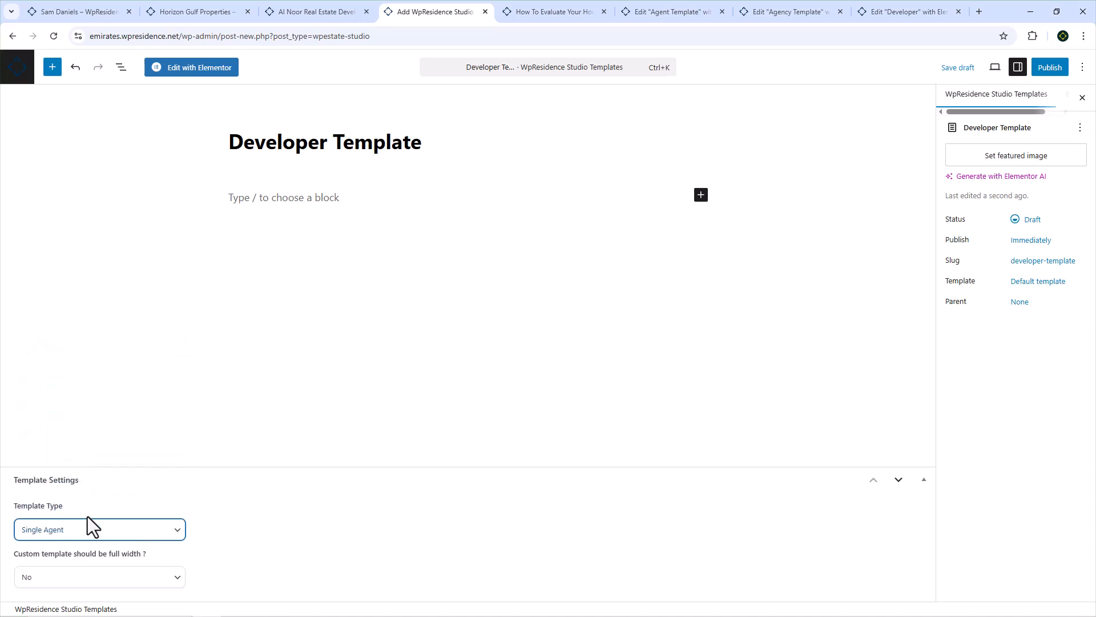
{"action": "left_click", "coordinate": [90, 529]}
{"action": "left_click", "coordinate": [81, 481]}
{"action": "left_click", "coordinate": [137, 578]}
{"action": "left_click", "coordinate": [114, 558]}
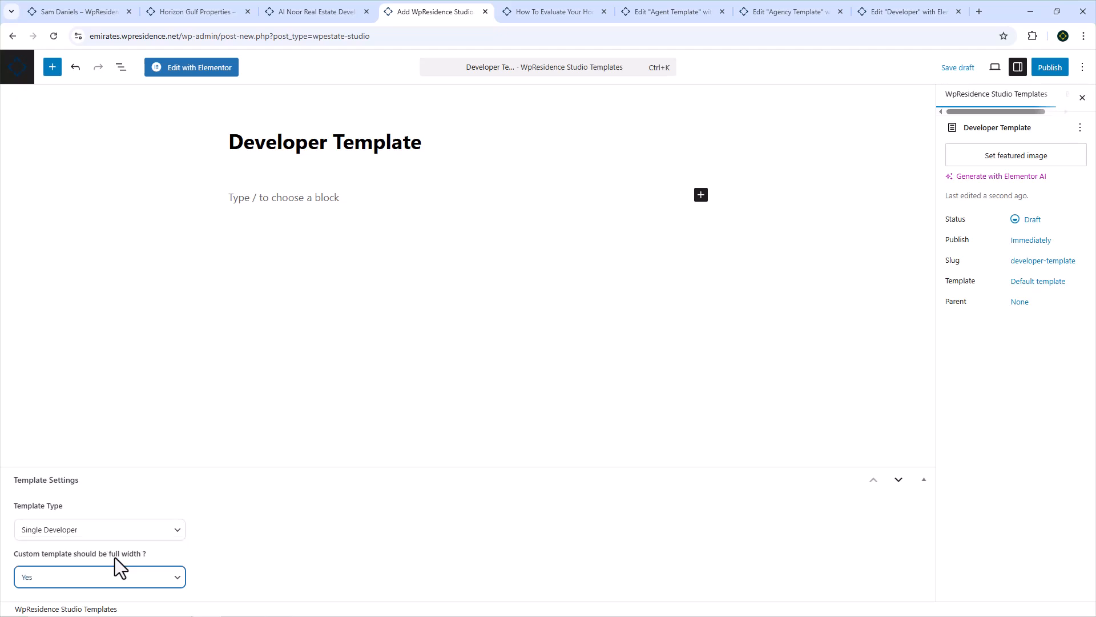
{"action": "left_click", "coordinate": [1050, 67]}
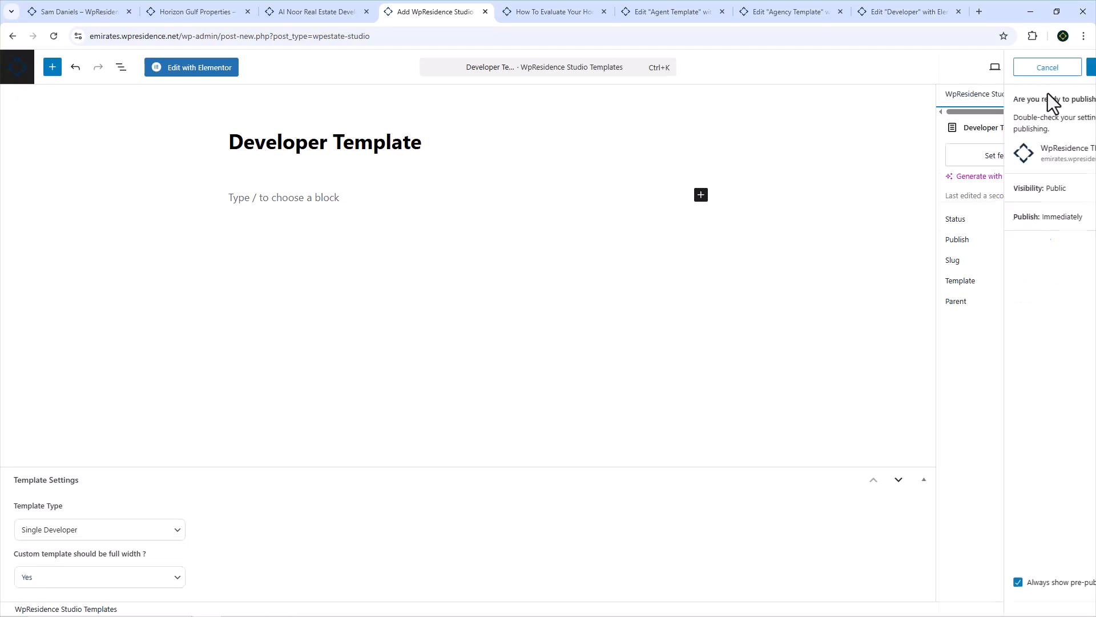
{"action": "left_click", "coordinate": [1050, 67]}
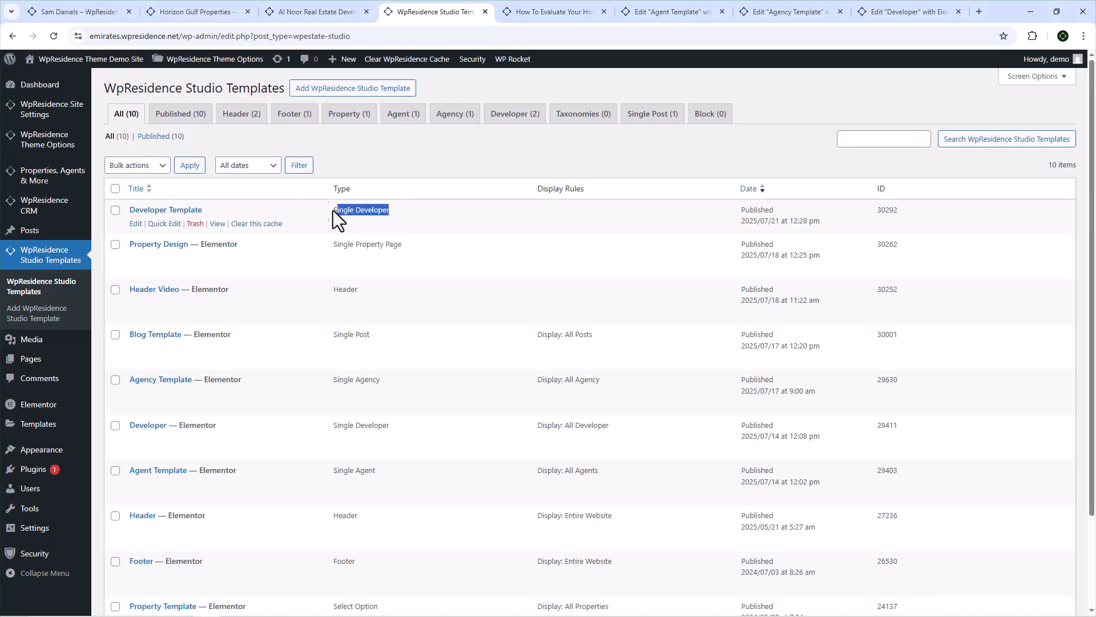
- Open the new Developer Template in Elementor and add a Single Developer Description widget to the empty page
{"action": "left_click", "coordinate": [514, 113]}
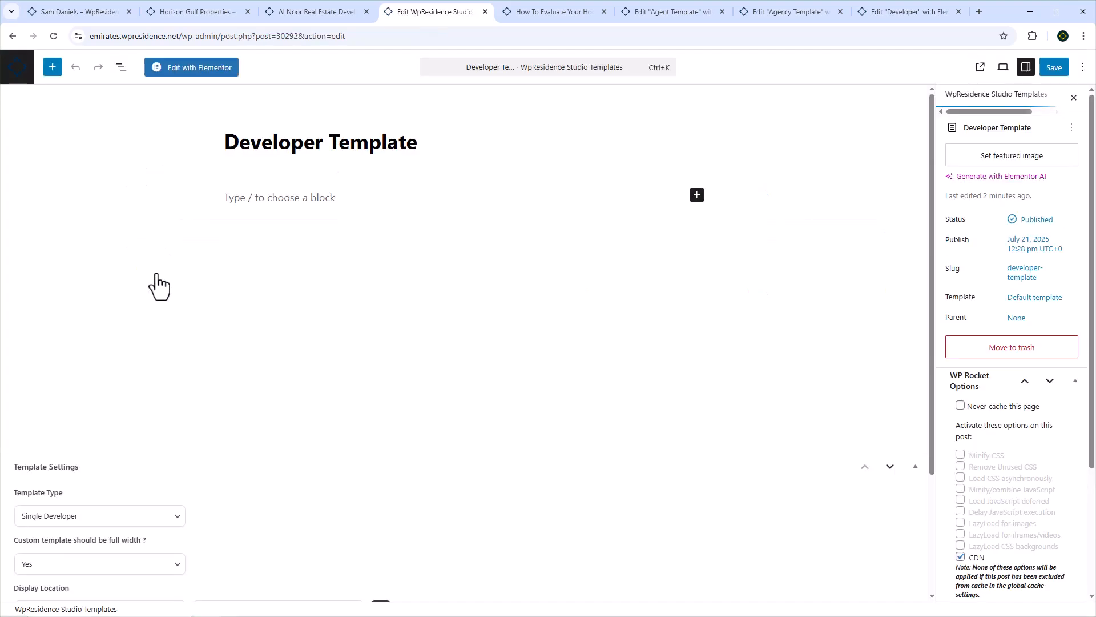
{"action": "left_click", "coordinate": [212, 70]}
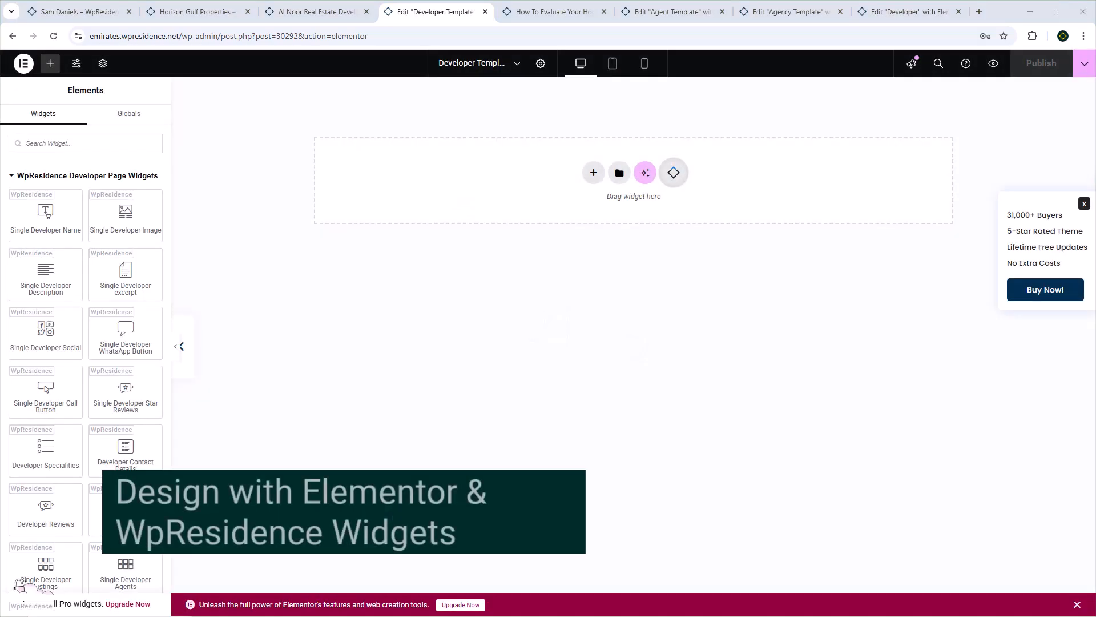
{"action": "left_click_drag", "start_coordinate": [44, 277], "coordinate": [412, 190]}
{"action": "left_click_drag", "start_coordinate": [457, 285], "coordinate": [460, 285]}
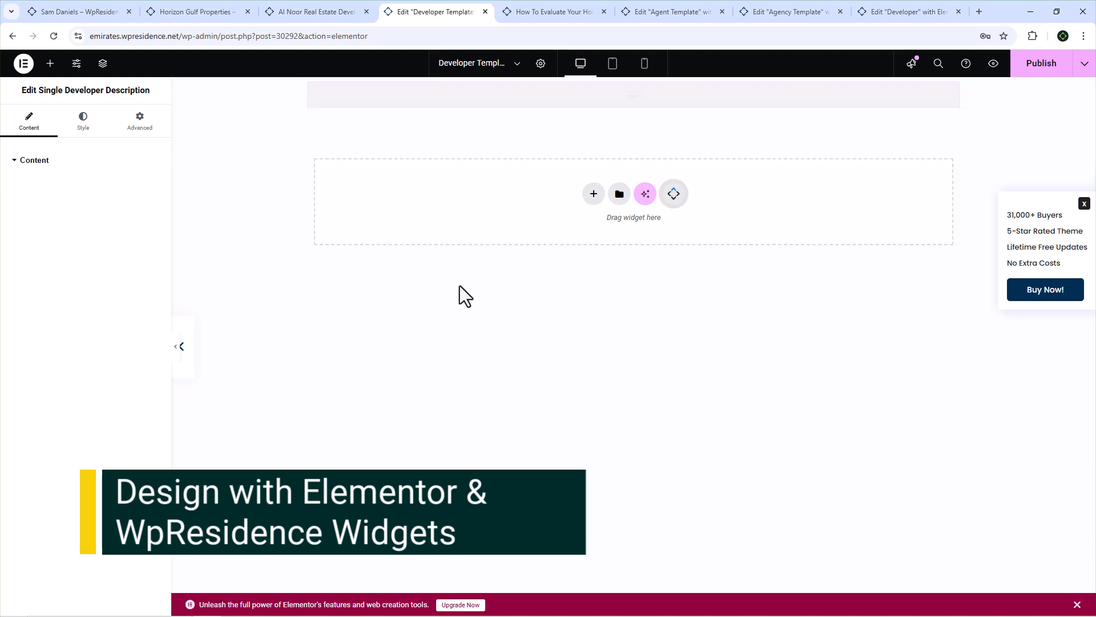
- Style the developer description with right alignment and the red text color #CF1D1D
{"action": "left_click", "coordinate": [83, 129]}
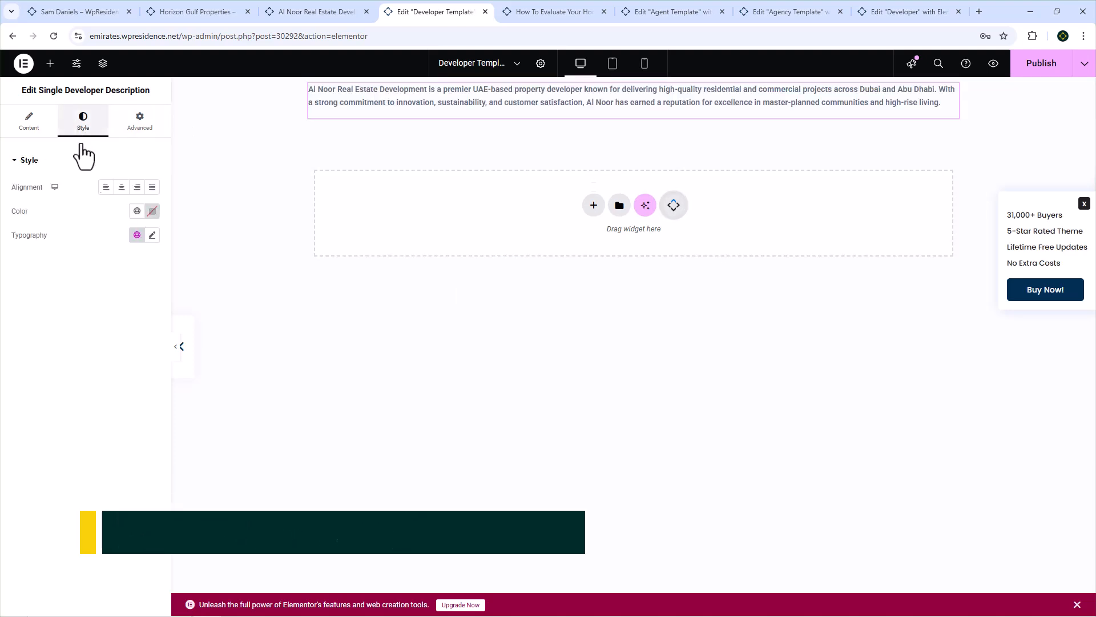
{"action": "left_click", "coordinate": [121, 189]}
{"action": "left_click", "coordinate": [137, 189]}
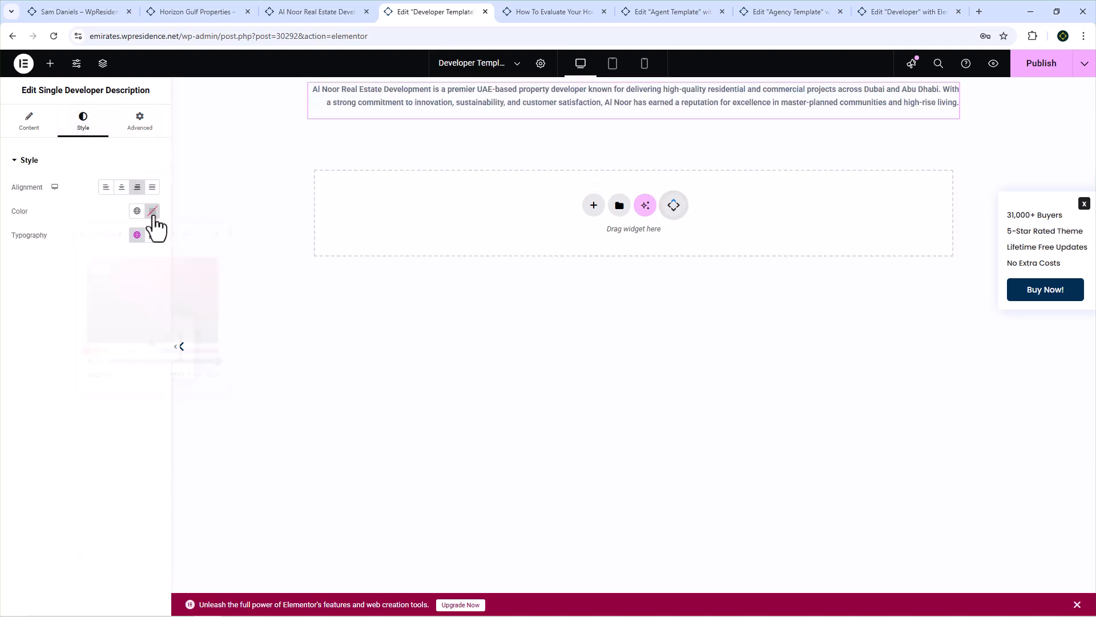
{"action": "left_click", "coordinate": [153, 212]}
{"action": "left_click", "coordinate": [199, 274]}
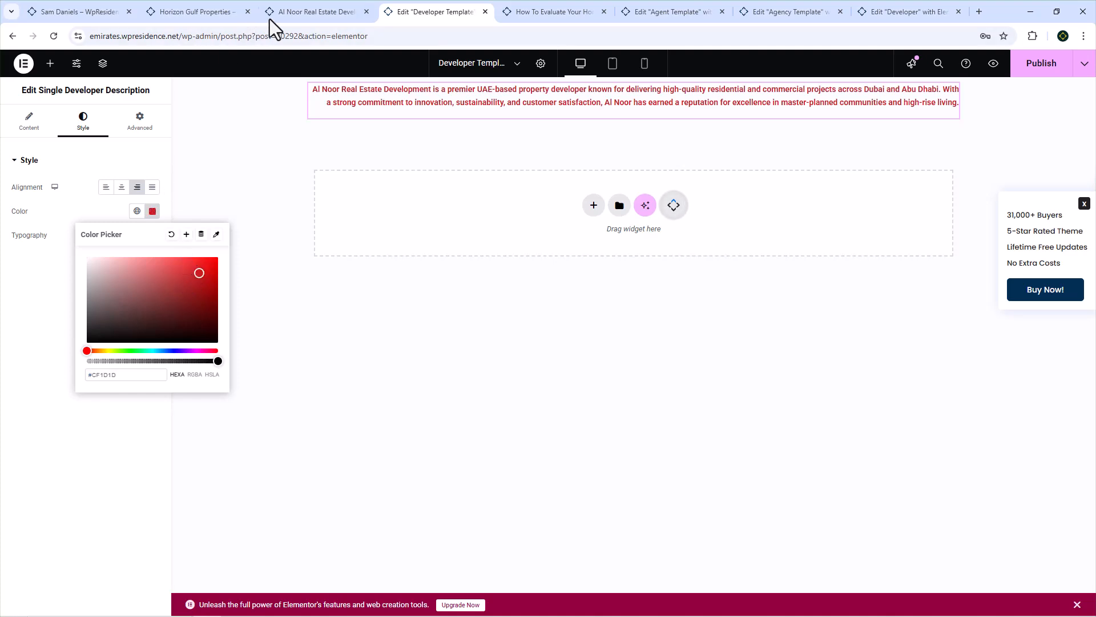
- Switch to the Agent Template editor and examine the settings of the agent name, agent position and social icons widgets
{"action": "left_click", "coordinate": [59, 93]}
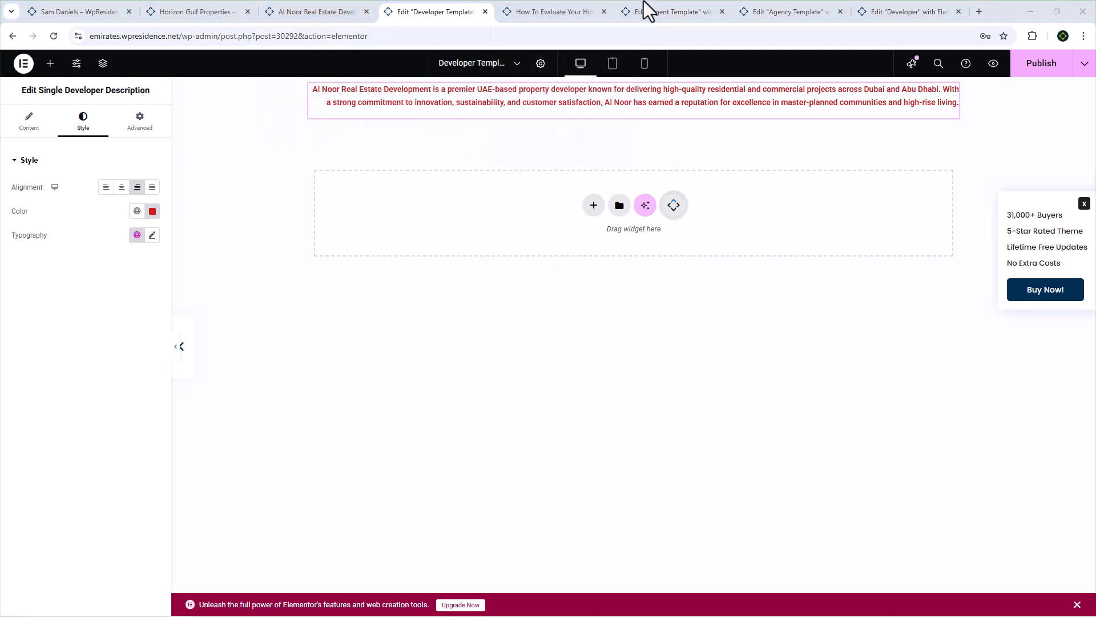
{"action": "left_click", "coordinate": [659, 12]}
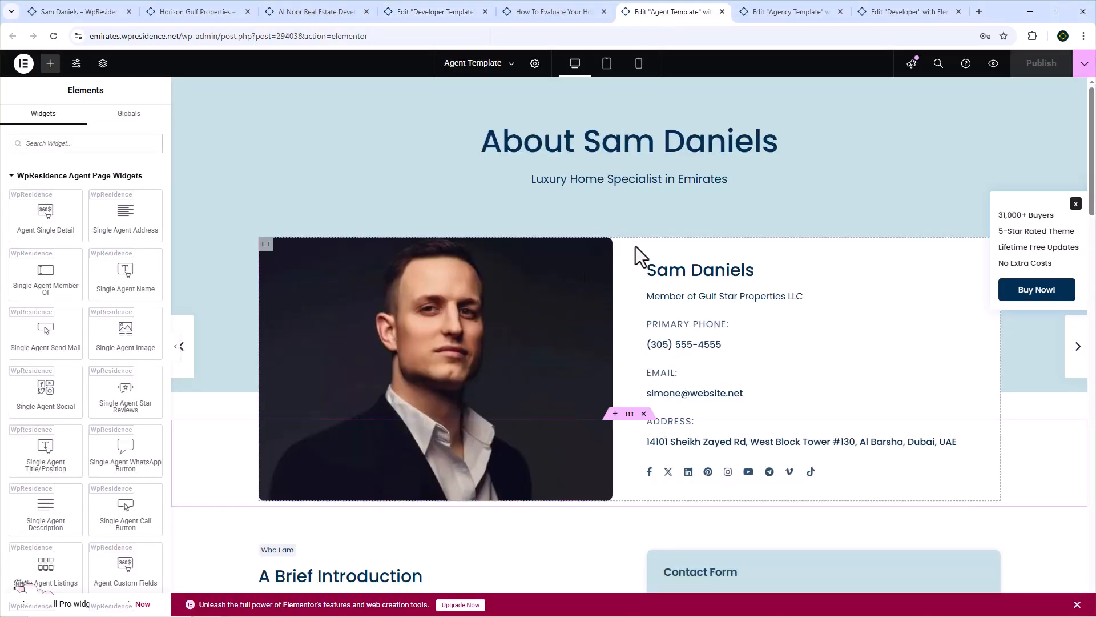
{"action": "left_click", "coordinate": [614, 158]}
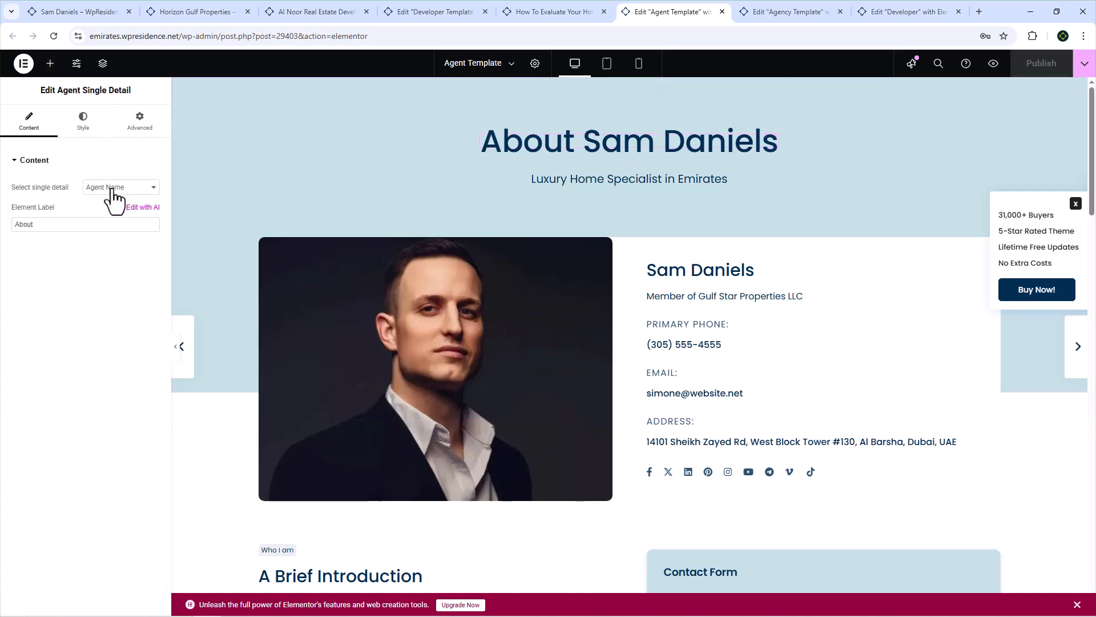
{"action": "left_click", "coordinate": [84, 127]}
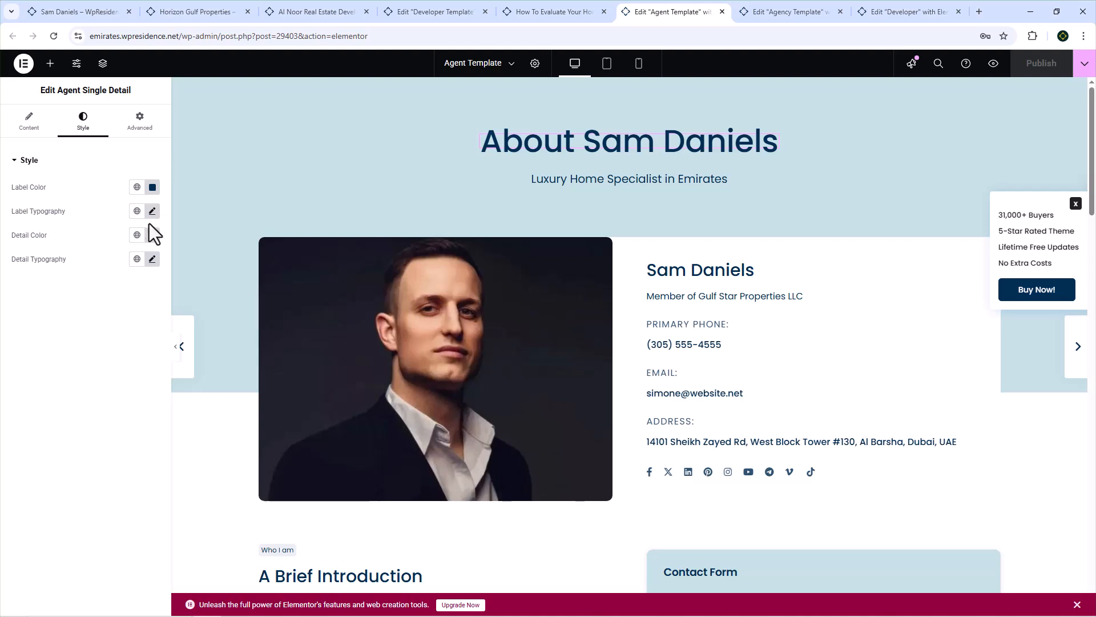
{"action": "left_click", "coordinate": [685, 298]}
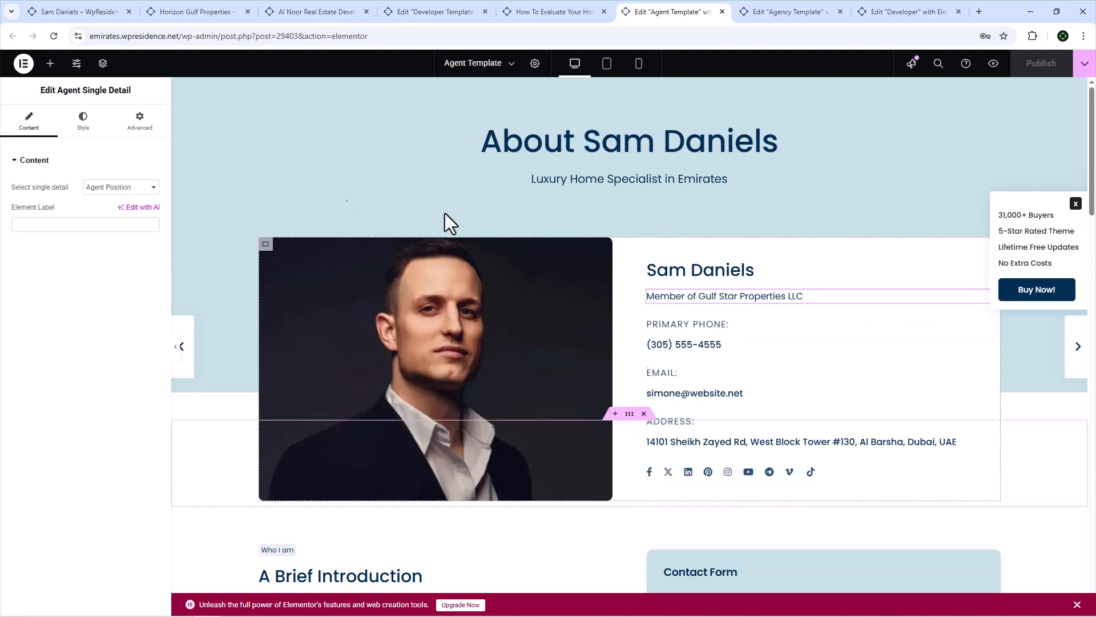
{"action": "left_click", "coordinate": [708, 471]}
{"action": "scroll", "coordinate": [514, 372], "scroll_direction": "down", "scroll_amount": 1}
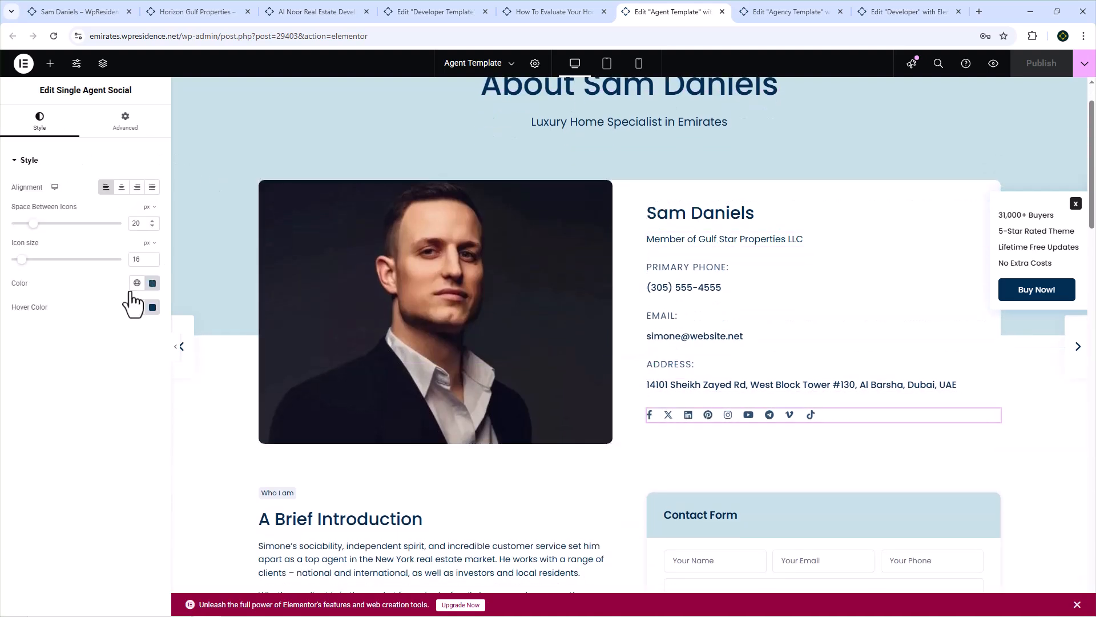
{"action": "scroll", "coordinate": [469, 356], "scroll_direction": "down", "scroll_amount": 4}
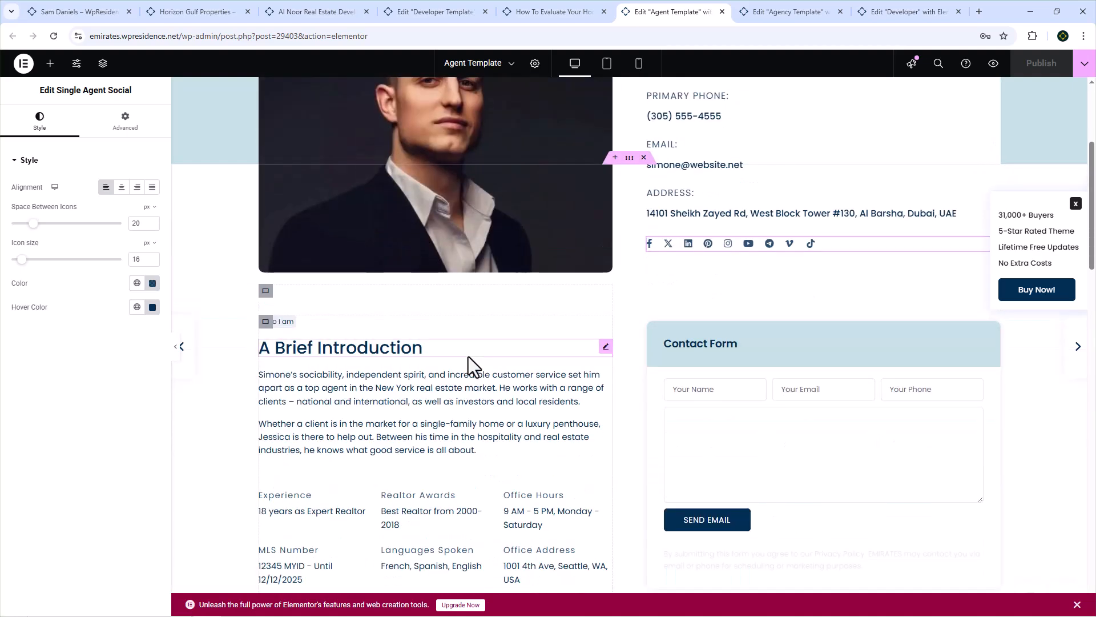
- Inspect the settings of the agent description, custom fields and contact form widgets
{"action": "left_click", "coordinate": [441, 323]}
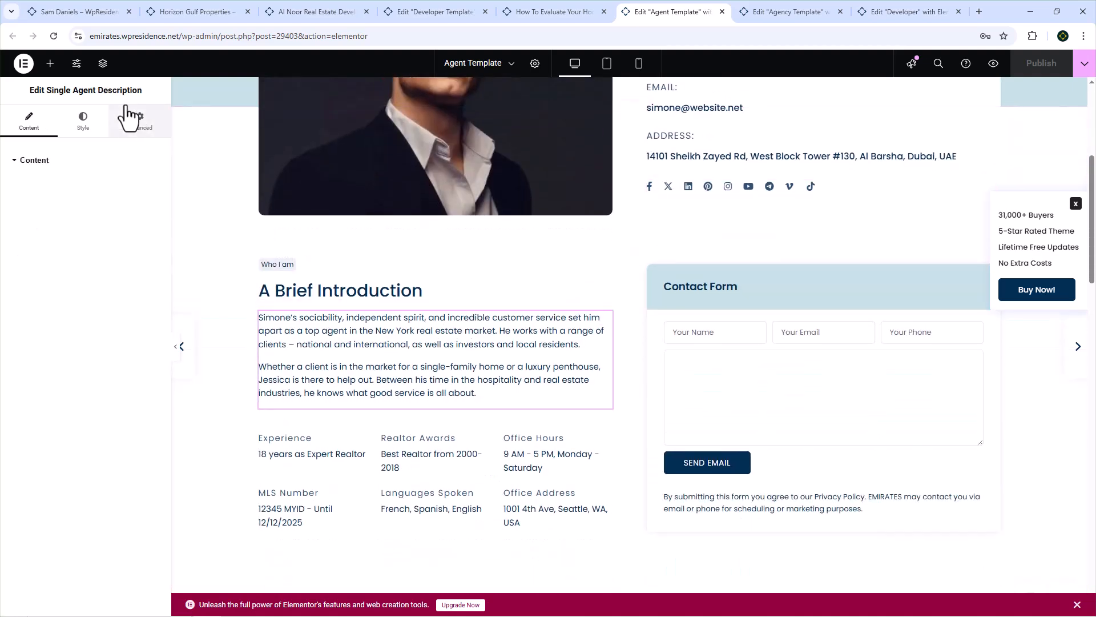
{"action": "left_click", "coordinate": [295, 448]}
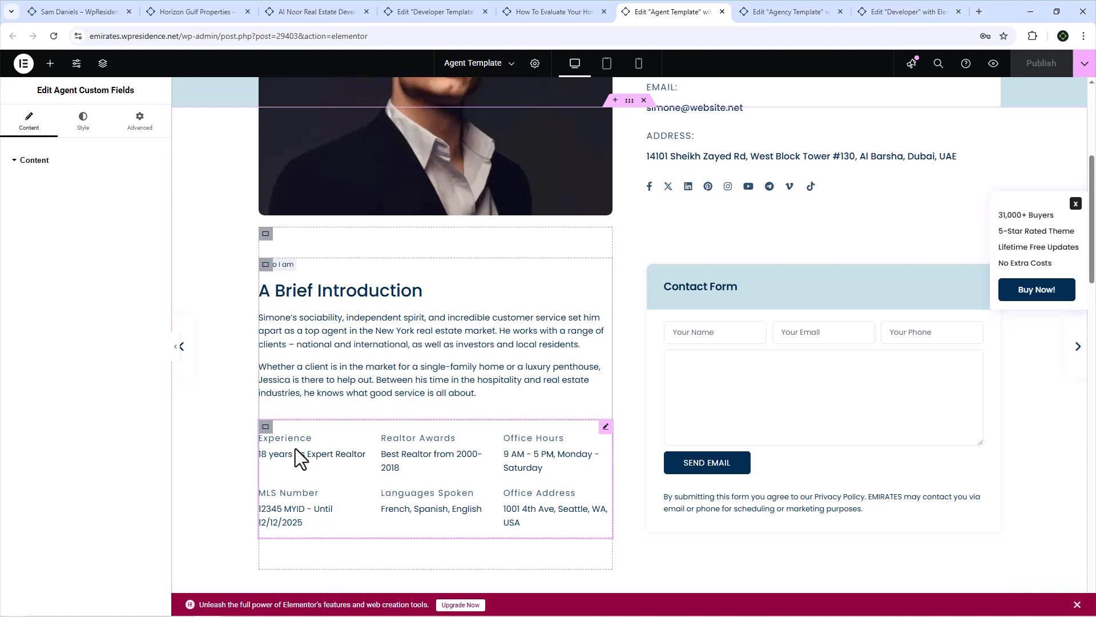
{"action": "left_click", "coordinate": [861, 460]}
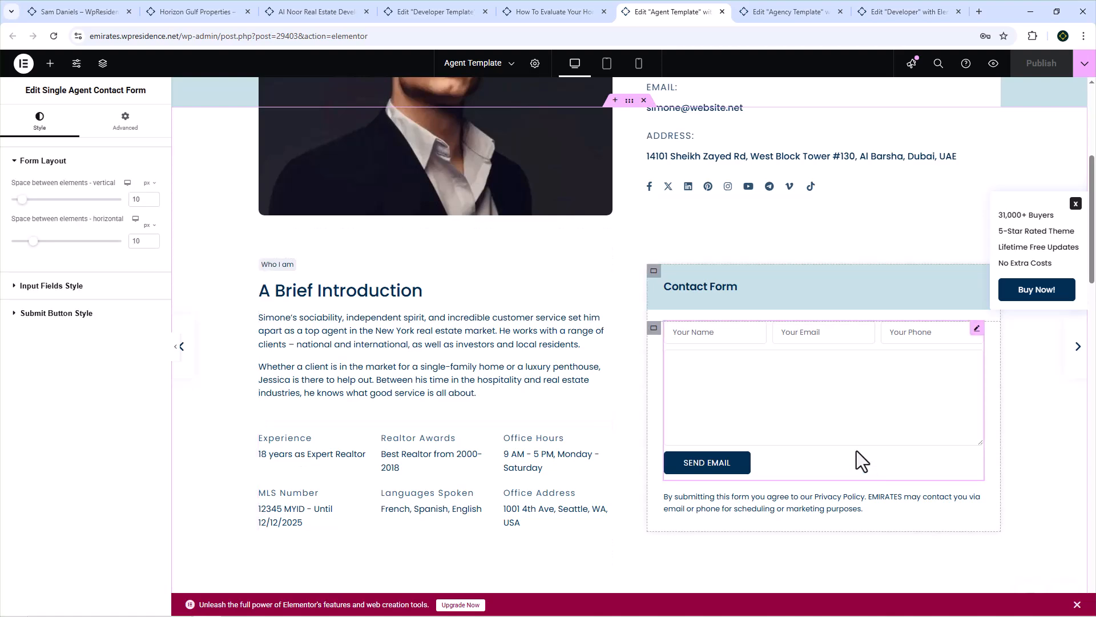
- Examine the content and style options of the agent listings widget and the settings of the agent reviews widget
{"action": "scroll", "coordinate": [444, 406], "scroll_direction": "down", "scroll_amount": 5}
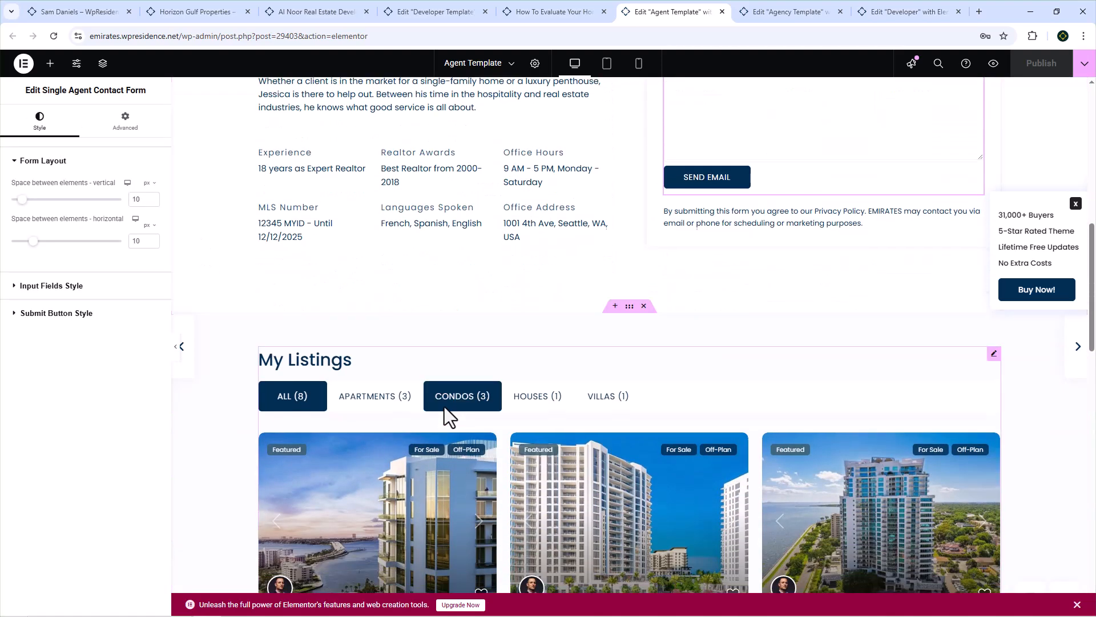
{"action": "left_click", "coordinate": [427, 422]}
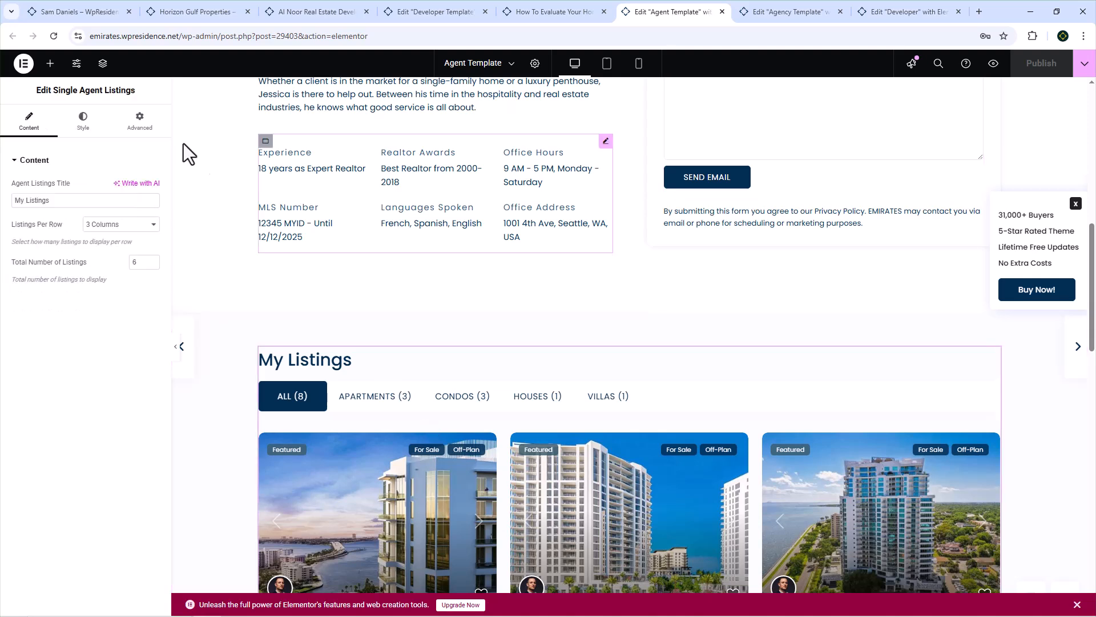
{"action": "left_click", "coordinate": [82, 123]}
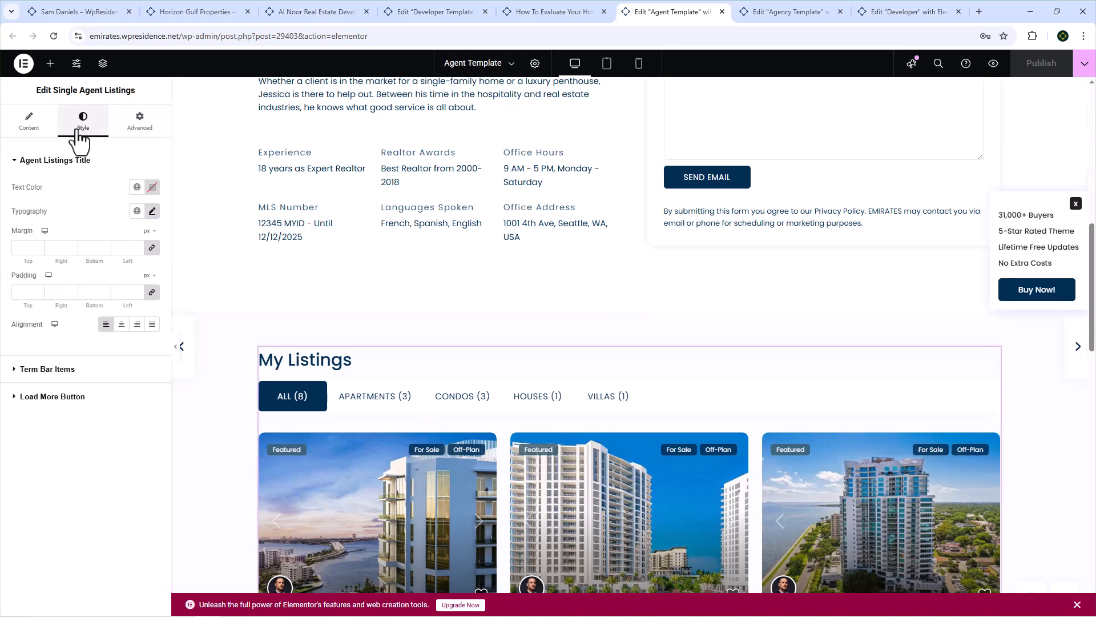
{"action": "left_click", "coordinate": [51, 370]}
{"action": "left_click", "coordinate": [51, 376]}
{"action": "scroll", "coordinate": [401, 387], "scroll_direction": "down", "scroll_amount": 8}
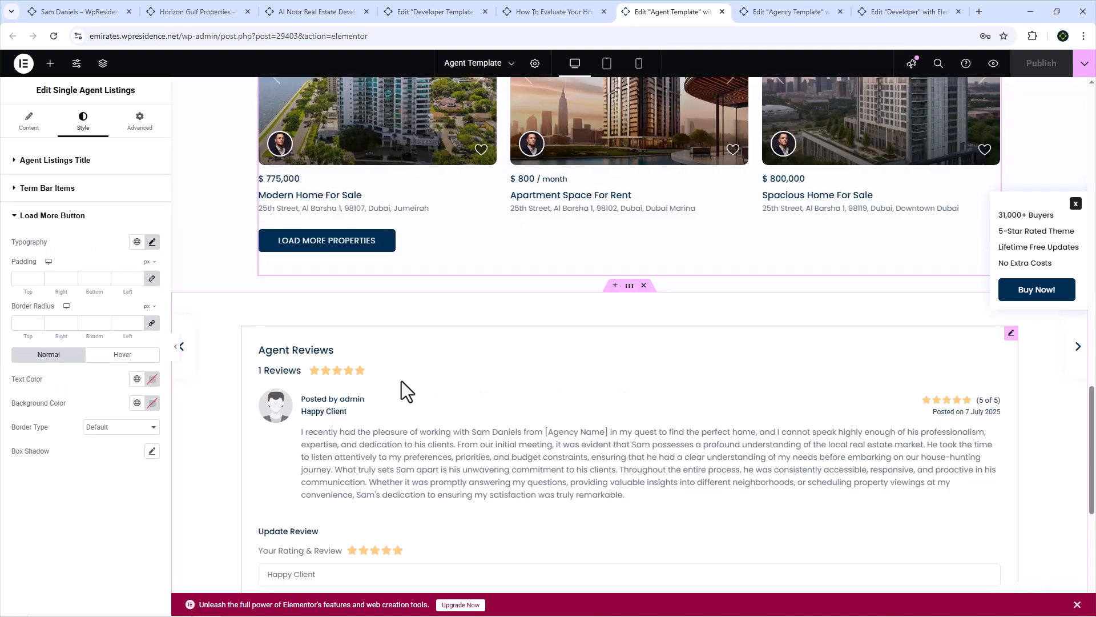
{"action": "left_click", "coordinate": [402, 381]}
{"action": "scroll", "coordinate": [402, 379], "scroll_direction": "down", "scroll_amount": 7}
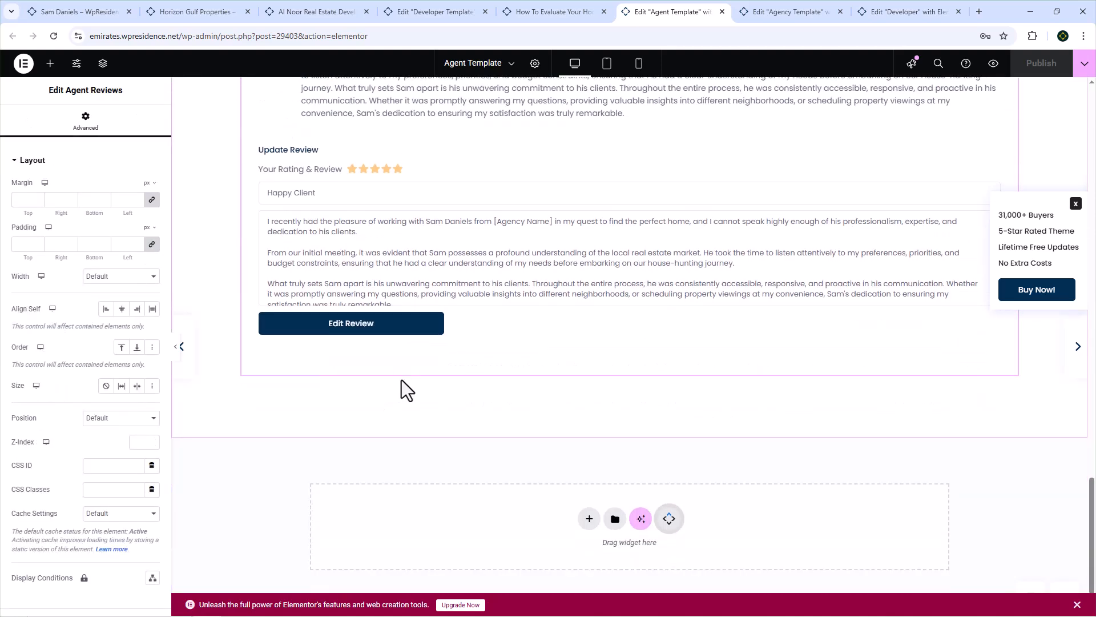
- Switch to the Agency Template editor and review its page layout and the agency listings widget settings
{"action": "left_click", "coordinate": [780, 12]}
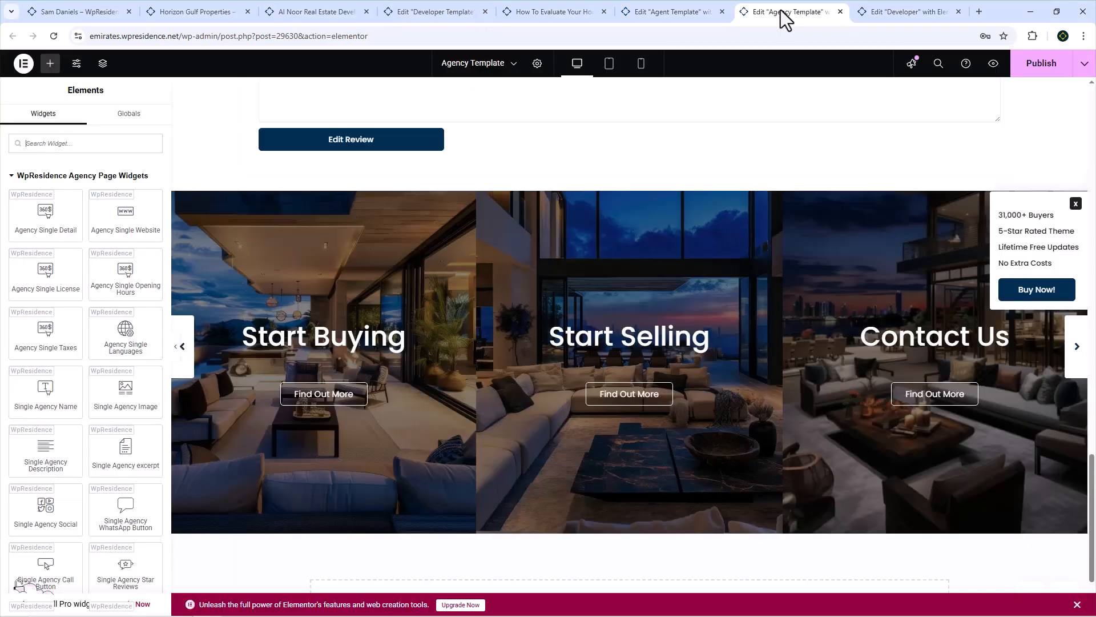
{"action": "scroll", "coordinate": [643, 296], "scroll_direction": "up", "scroll_amount": 15}
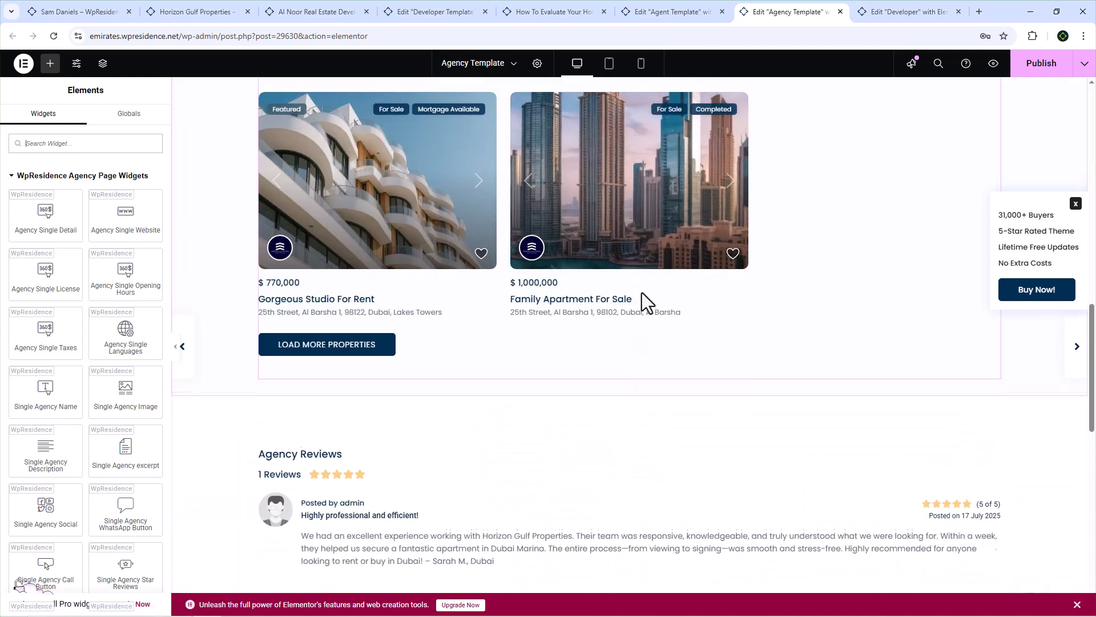
{"action": "left_click", "coordinate": [570, 369]}
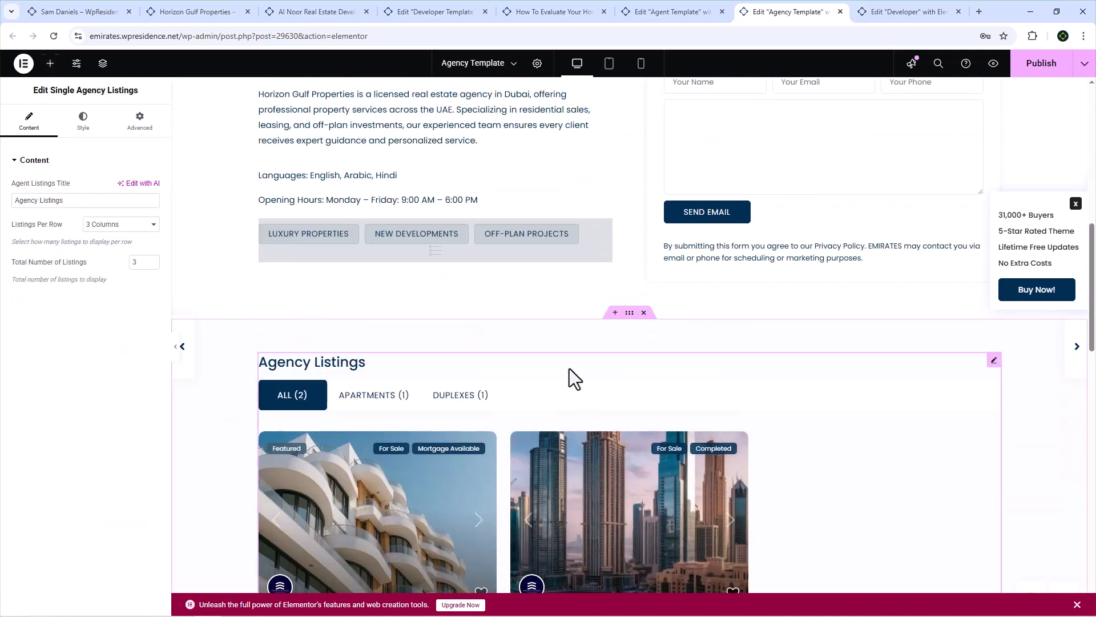
{"action": "scroll", "coordinate": [416, 313], "scroll_direction": "up", "scroll_amount": 3}
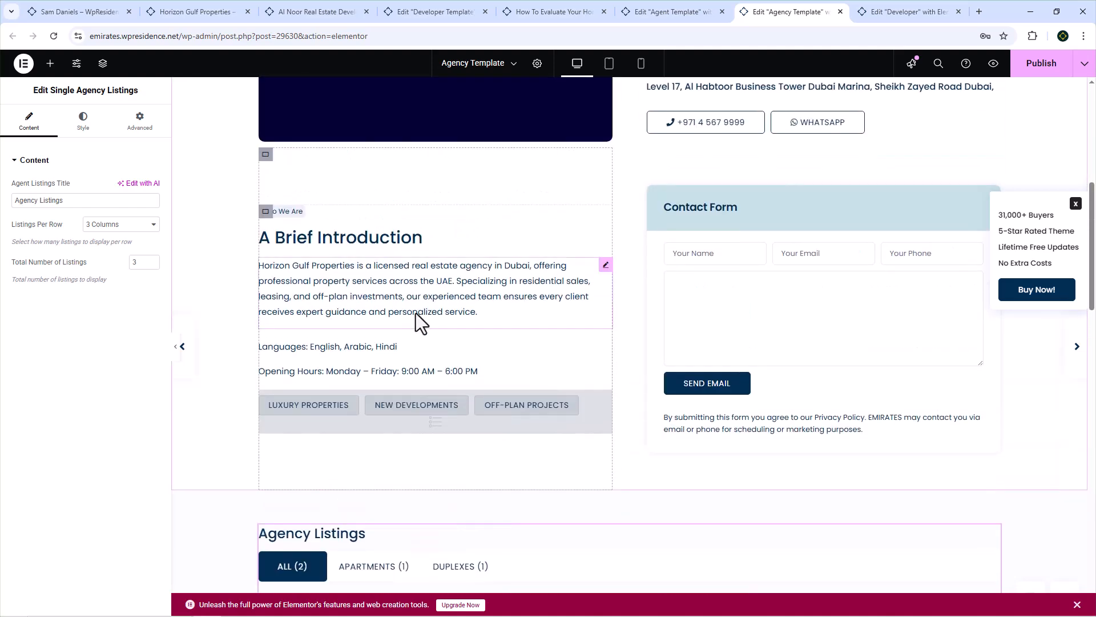
{"action": "scroll", "coordinate": [398, 348], "scroll_direction": "up", "scroll_amount": 7}
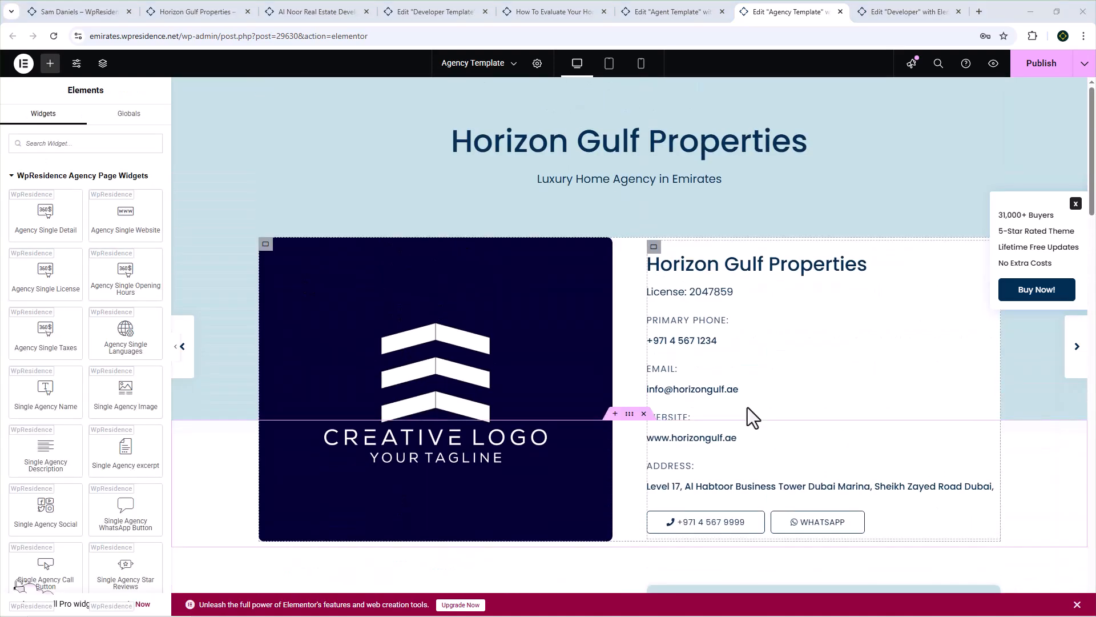
- Look through the available WpResidence agency page widgets and return to the Agent Template's widget list
{"action": "scroll", "coordinate": [112, 286], "scroll_direction": "down", "scroll_amount": 2}
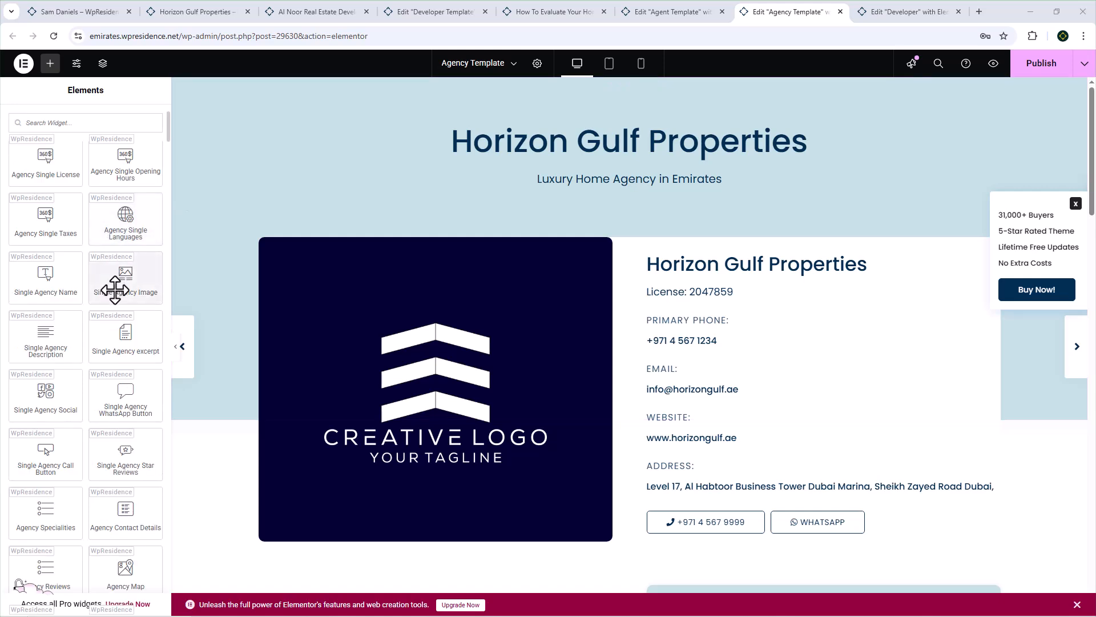
{"action": "scroll", "coordinate": [115, 292], "scroll_direction": "down", "scroll_amount": 1}
{"action": "scroll", "coordinate": [115, 291], "scroll_direction": "down", "scroll_amount": 1}
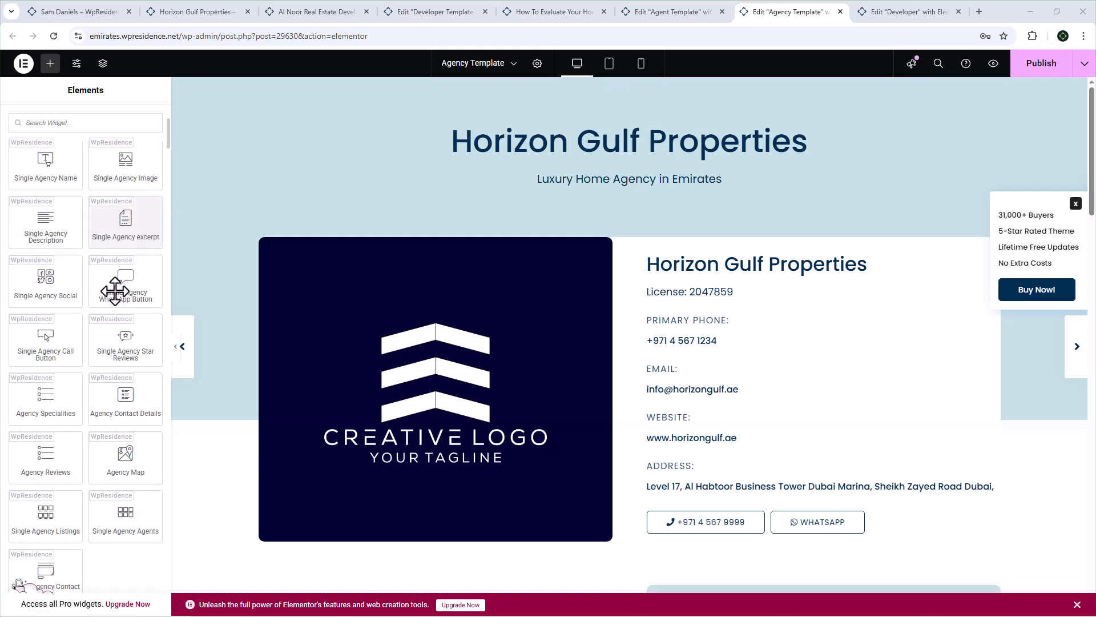
{"action": "scroll", "coordinate": [114, 291], "scroll_direction": "down", "scroll_amount": 1}
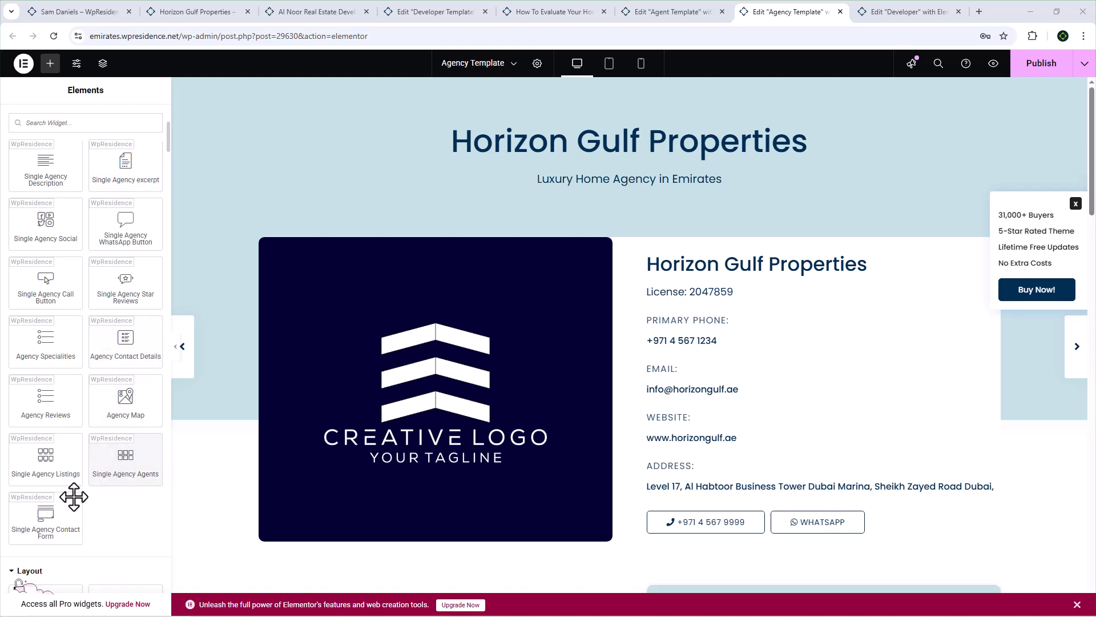
{"action": "key", "text": "ctrl+shift+Tab"}
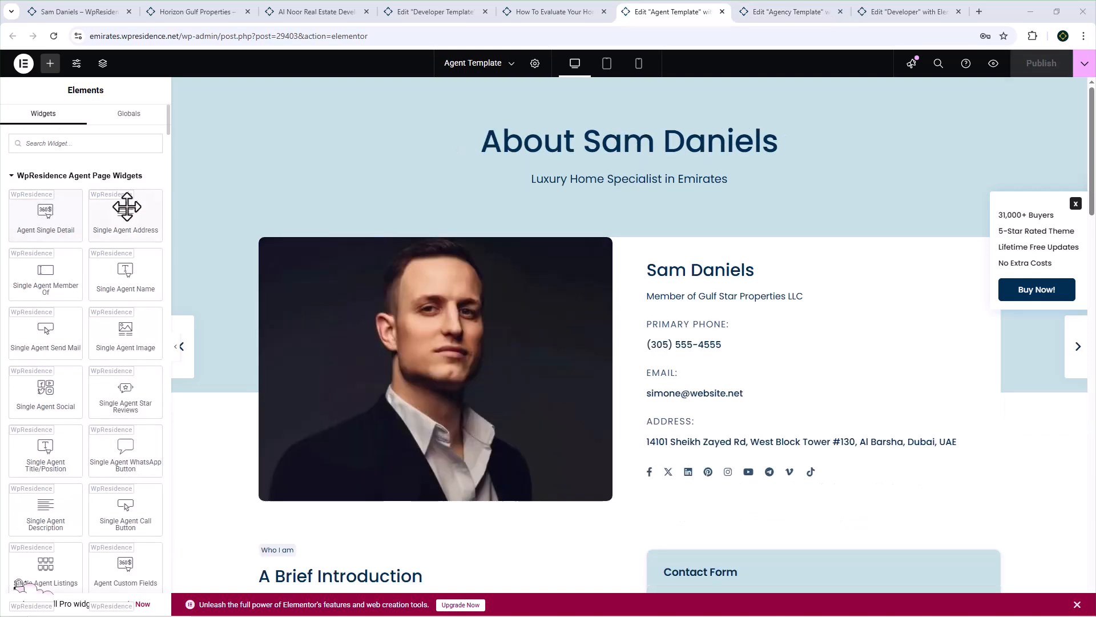
{"action": "scroll", "coordinate": [126, 231], "scroll_direction": "down", "scroll_amount": 1}
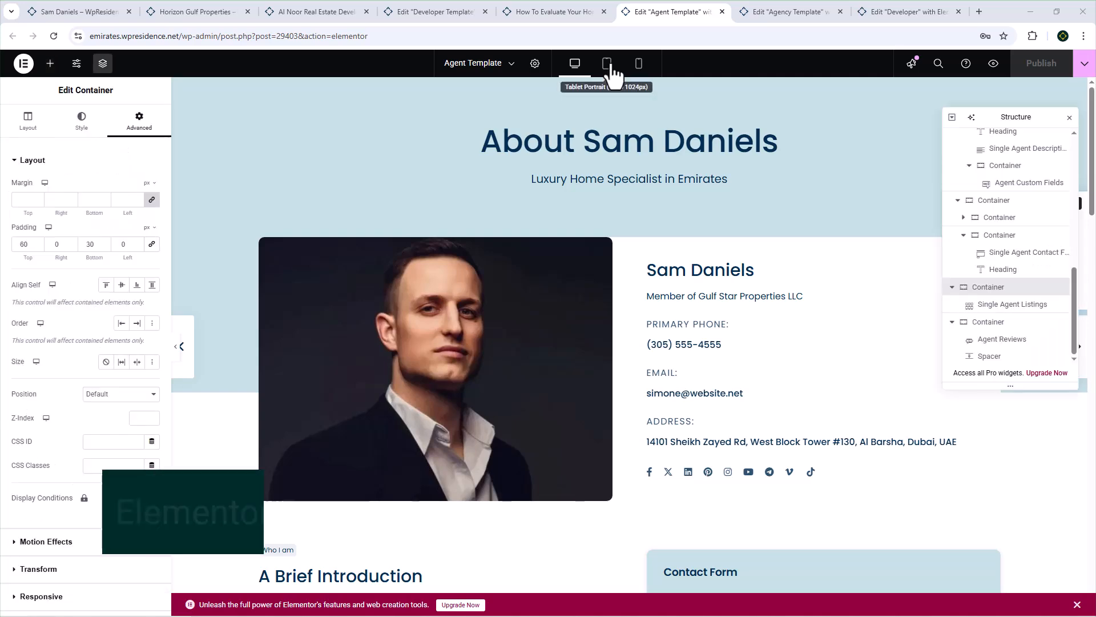
- Preview the Agent Template in tablet portrait and mobile views and check its sections in each layout
{"action": "left_click", "coordinate": [607, 64]}
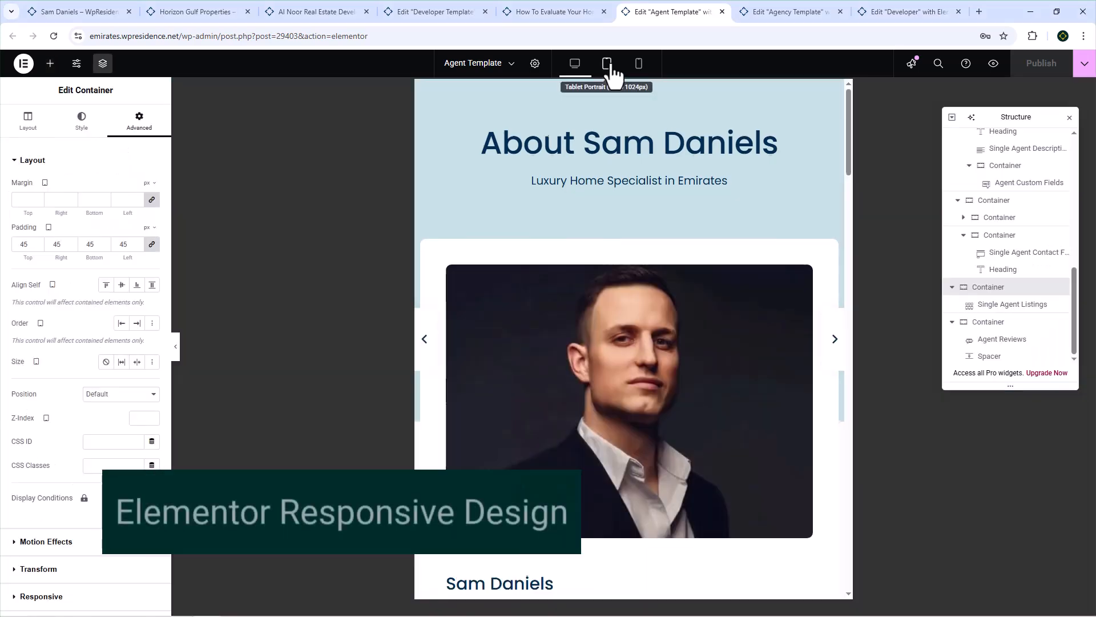
{"action": "scroll", "coordinate": [594, 272], "scroll_direction": "down", "scroll_amount": 10}
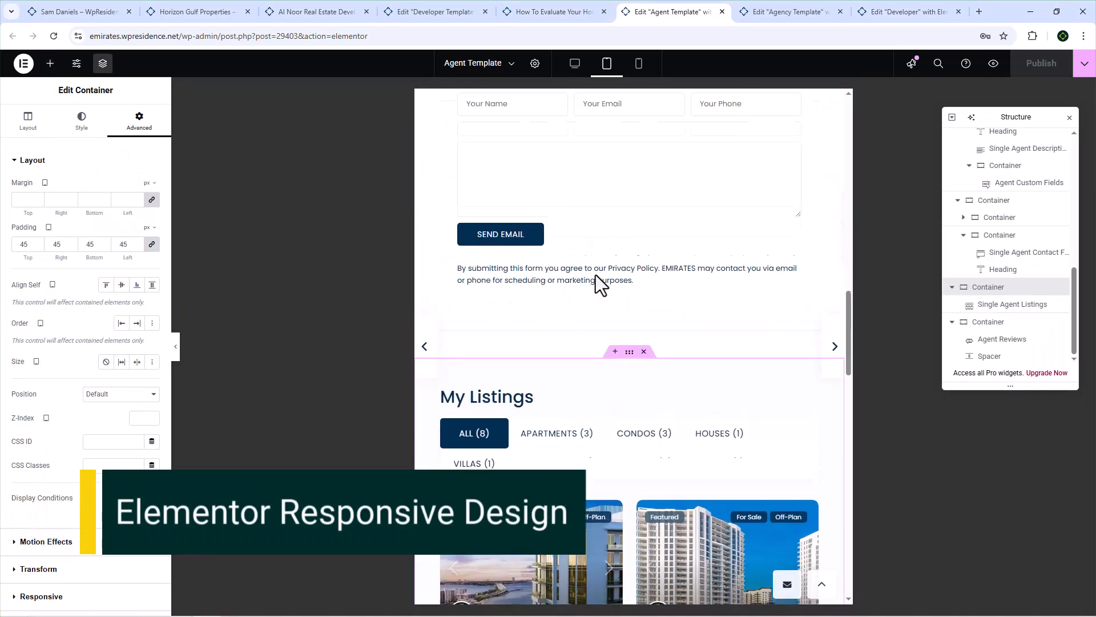
{"action": "left_click", "coordinate": [638, 64]}
{"action": "scroll", "coordinate": [617, 332], "scroll_direction": "down", "scroll_amount": 2}
{"action": "scroll", "coordinate": [617, 337], "scroll_direction": "up", "scroll_amount": 2}
{"action": "scroll", "coordinate": [616, 330], "scroll_direction": "up", "scroll_amount": 10}
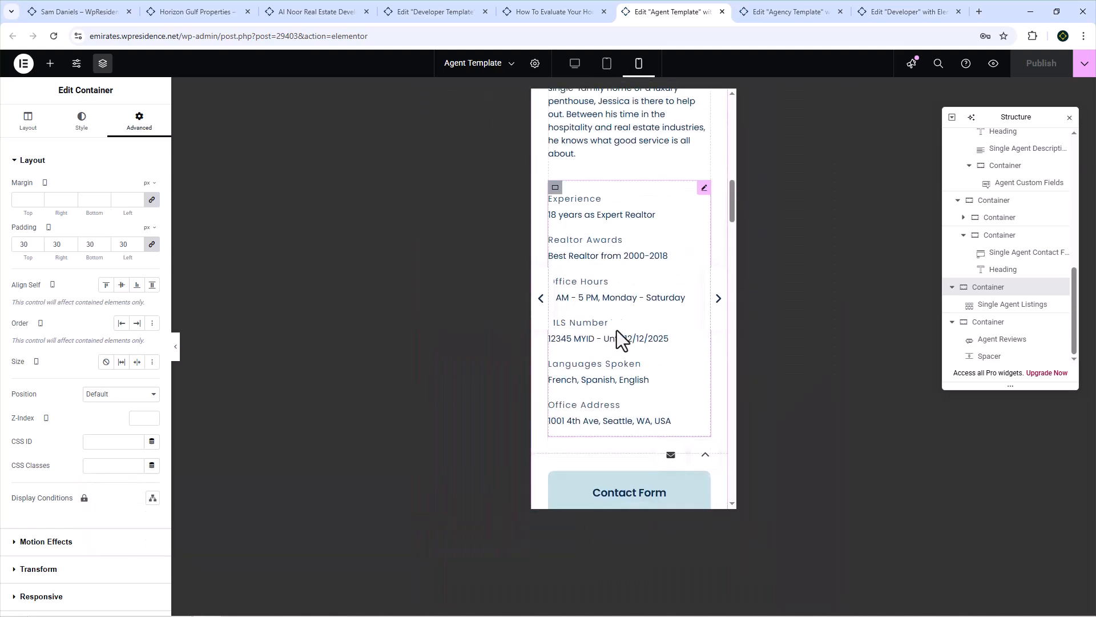
{"action": "scroll", "coordinate": [616, 331], "scroll_direction": "up", "scroll_amount": 3}
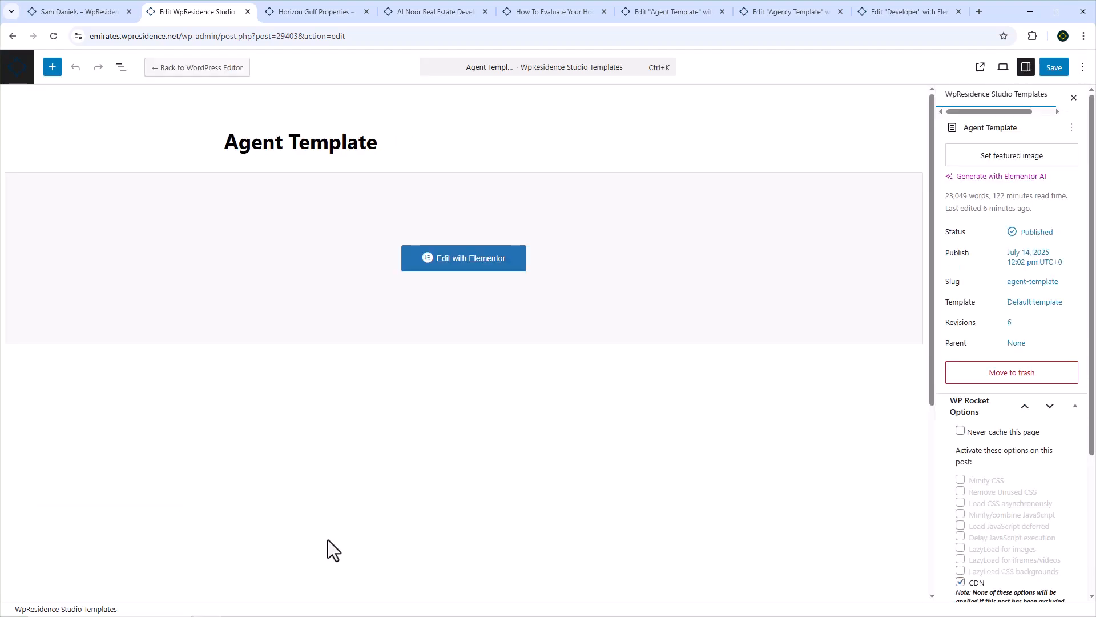
- Examine the display location and term options in the Agent Template's template settings
{"action": "scroll", "coordinate": [327, 540], "scroll_direction": "down", "scroll_amount": 5}
{"action": "left_click", "coordinate": [99, 453]}
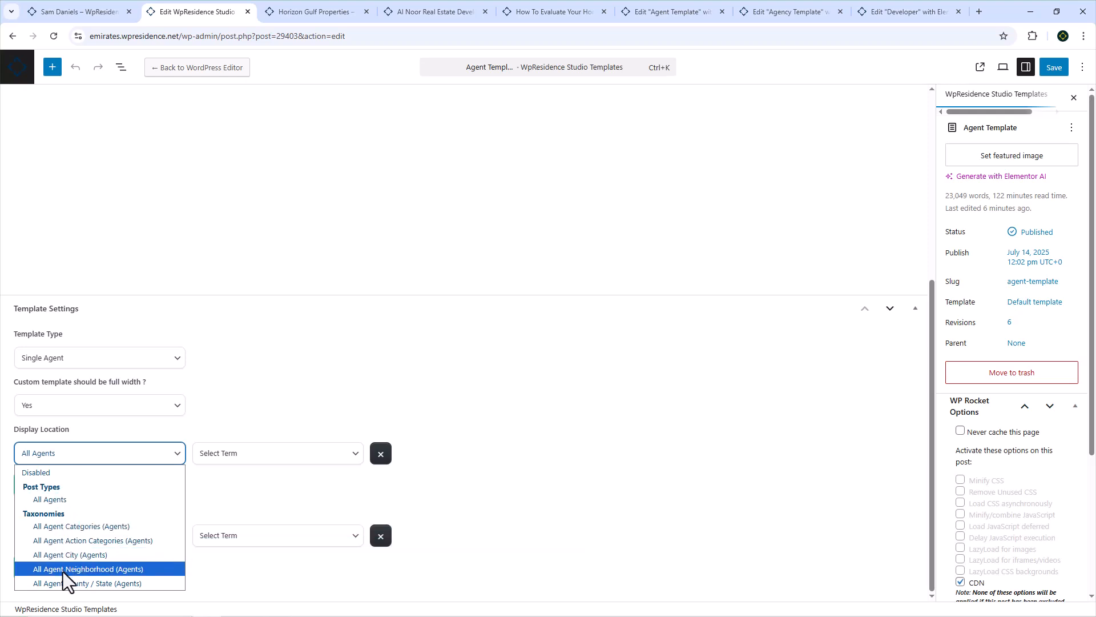
{"action": "left_click", "coordinate": [217, 456]}
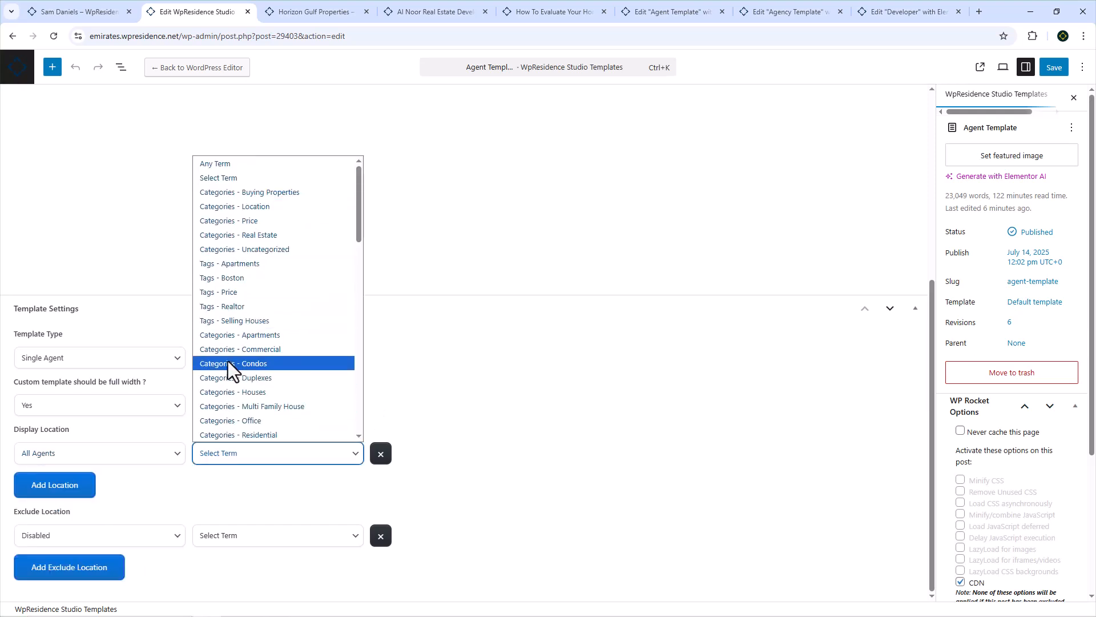
{"action": "scroll", "coordinate": [227, 388], "scroll_direction": "down", "scroll_amount": 4}
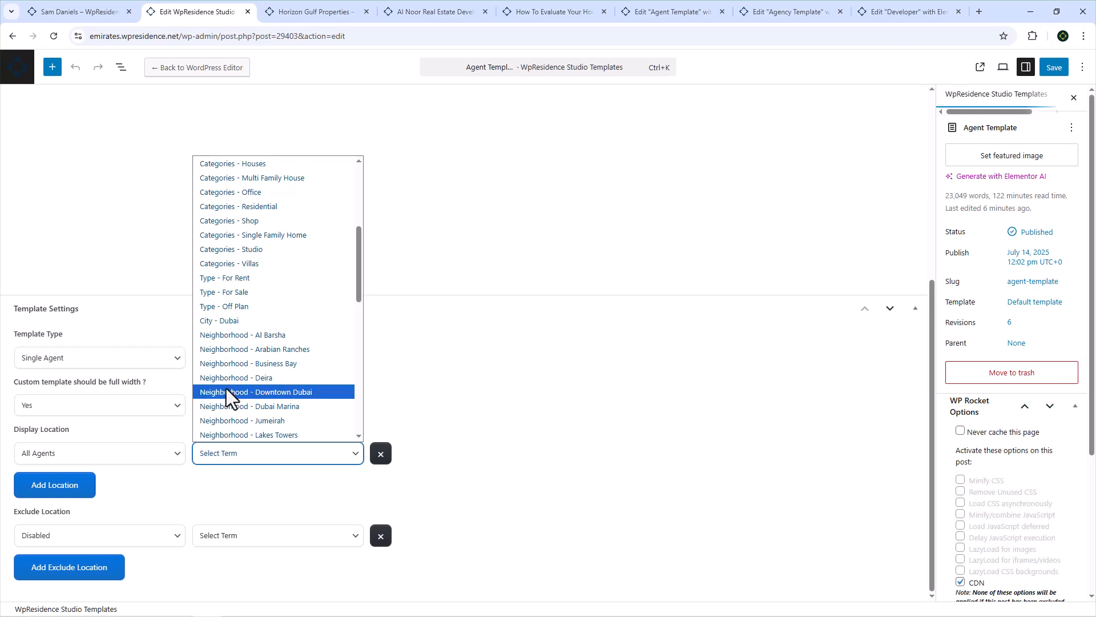
- Set the Agent Template's display location to All Agent Categories (Agents) and open the term choices for it
{"action": "left_click", "coordinate": [139, 454]}
{"action": "left_click", "coordinate": [98, 526]}
{"action": "left_click", "coordinate": [245, 455]}
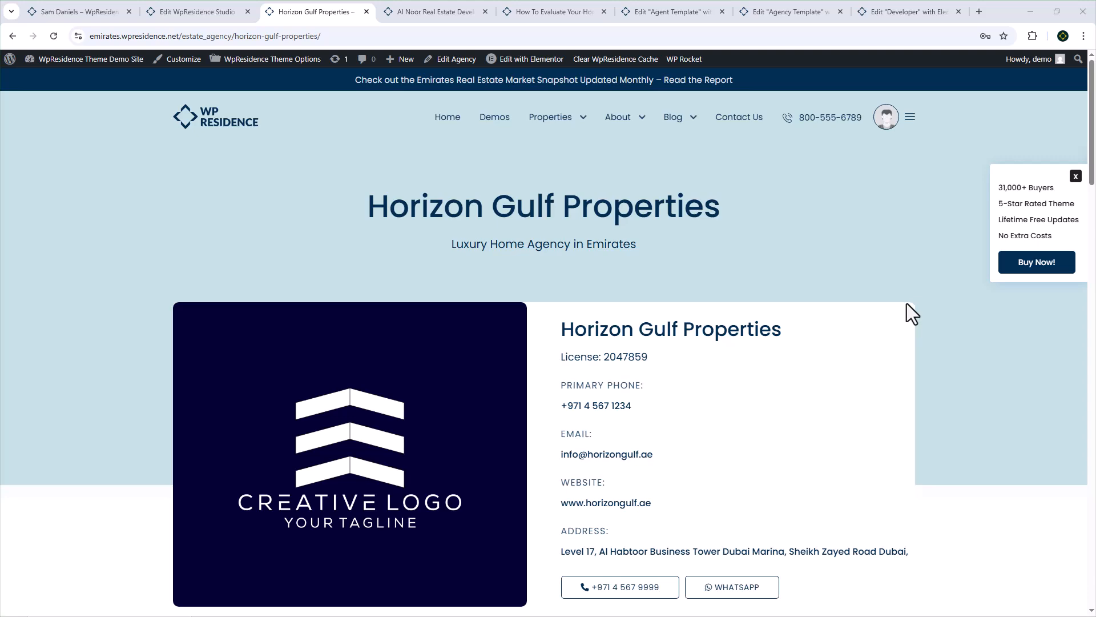
- Review the published Horizon Gulf Properties agency page from its header through the listings and reviews to the closing banners
{"action": "scroll", "coordinate": [912, 313], "scroll_direction": "down", "scroll_amount": 3}
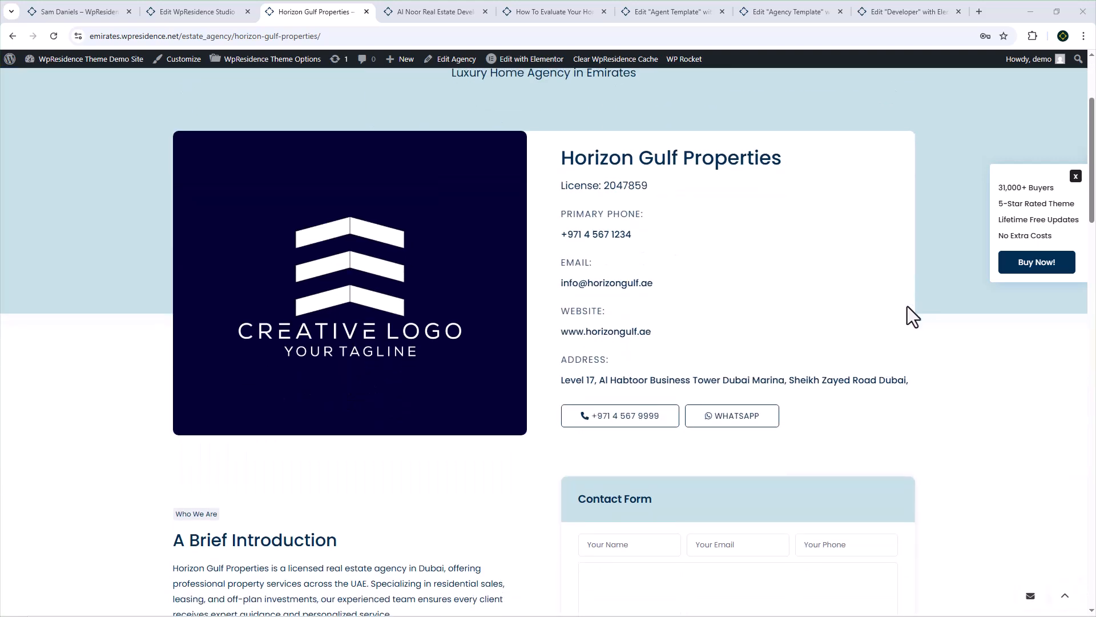
{"action": "scroll", "coordinate": [912, 314], "scroll_direction": "down", "scroll_amount": 4}
{"action": "scroll", "coordinate": [911, 316], "scroll_direction": "down", "scroll_amount": 4}
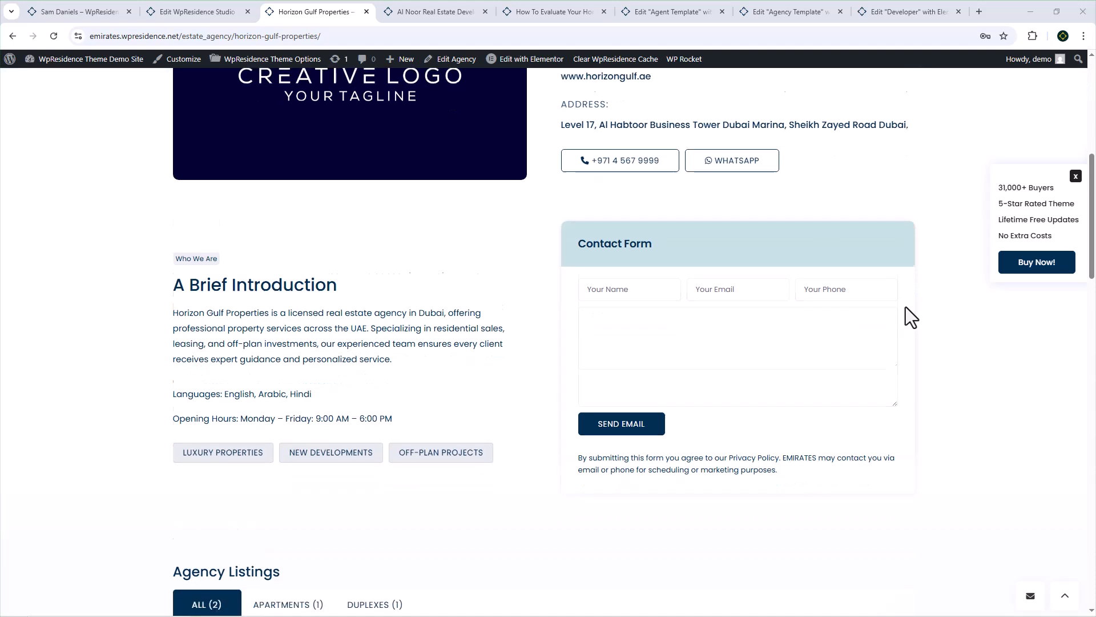
{"action": "scroll", "coordinate": [912, 317], "scroll_direction": "down", "scroll_amount": 5}
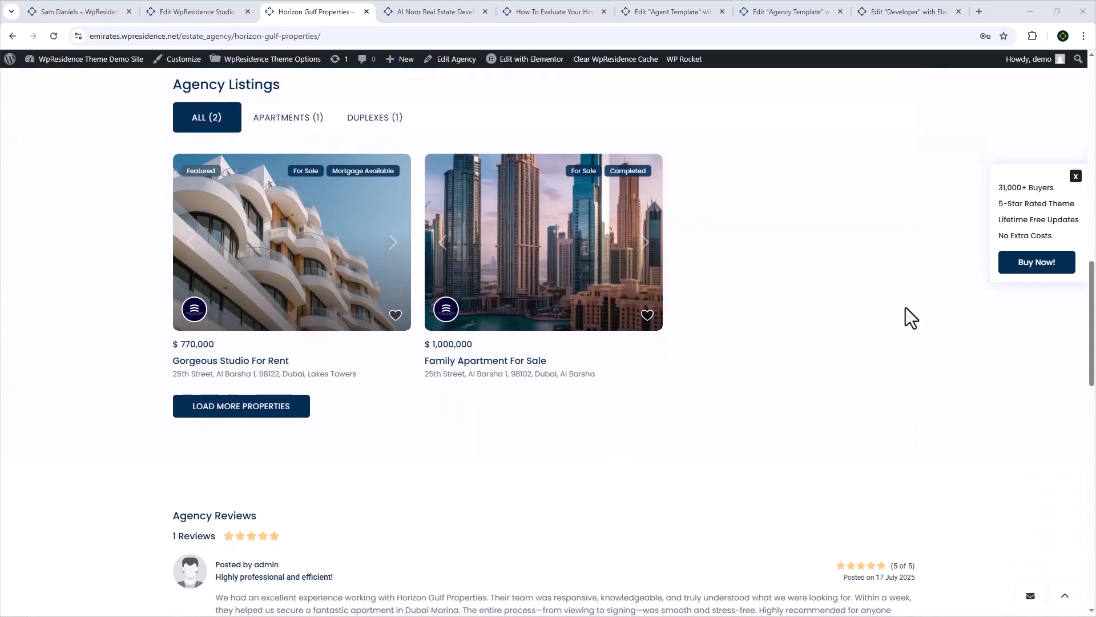
{"action": "scroll", "coordinate": [912, 318], "scroll_direction": "down", "scroll_amount": 3}
{"action": "scroll", "coordinate": [912, 317], "scroll_direction": "down", "scroll_amount": 4}
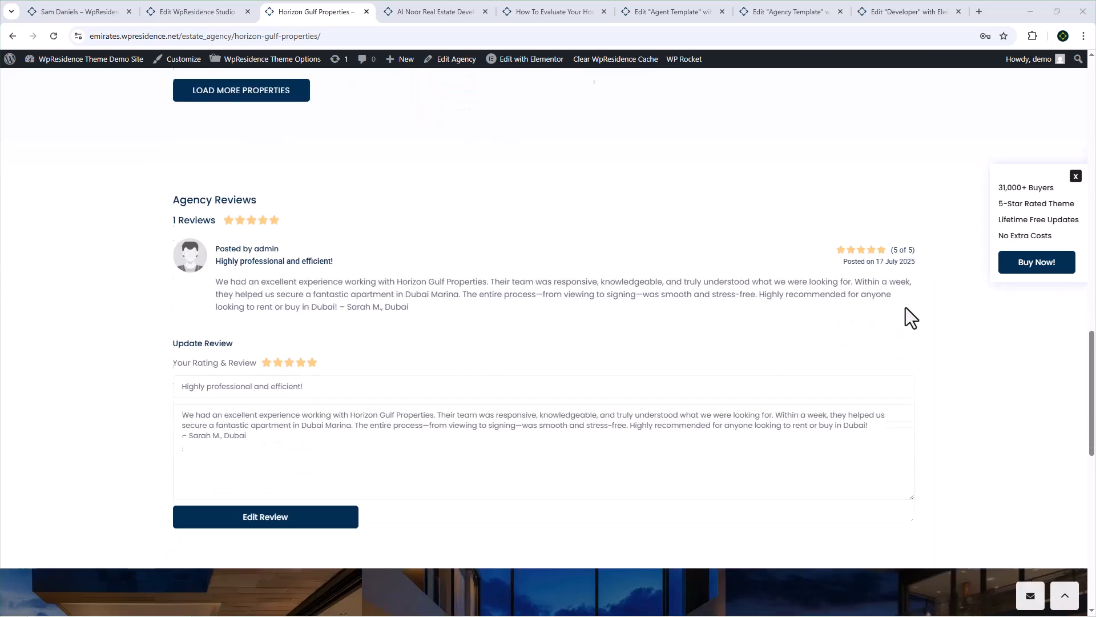
{"action": "scroll", "coordinate": [912, 317], "scroll_direction": "down", "scroll_amount": 10}
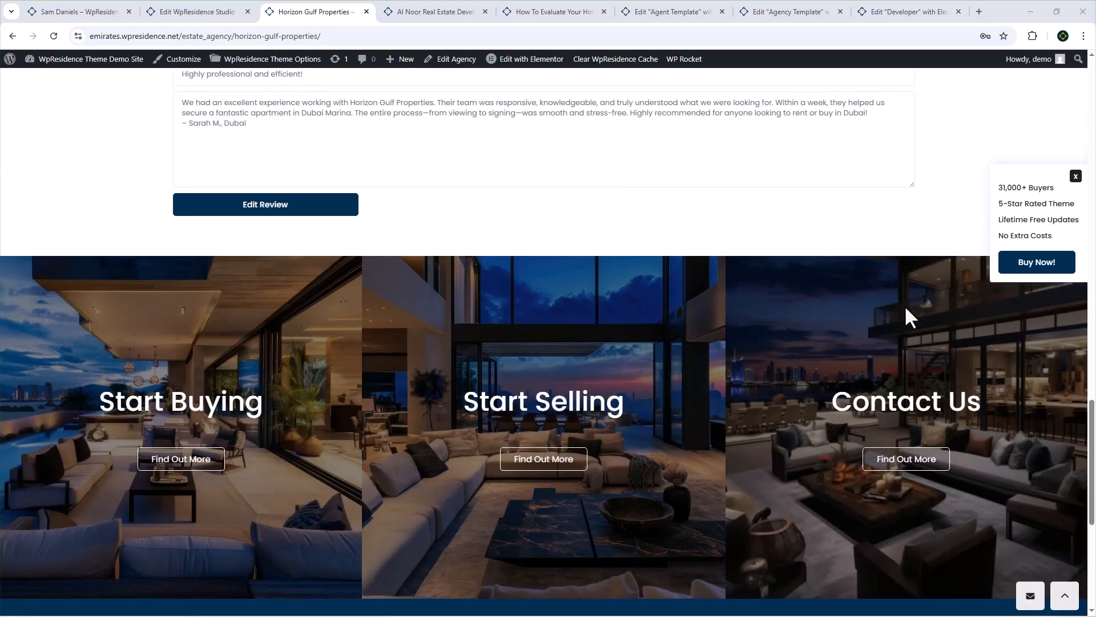